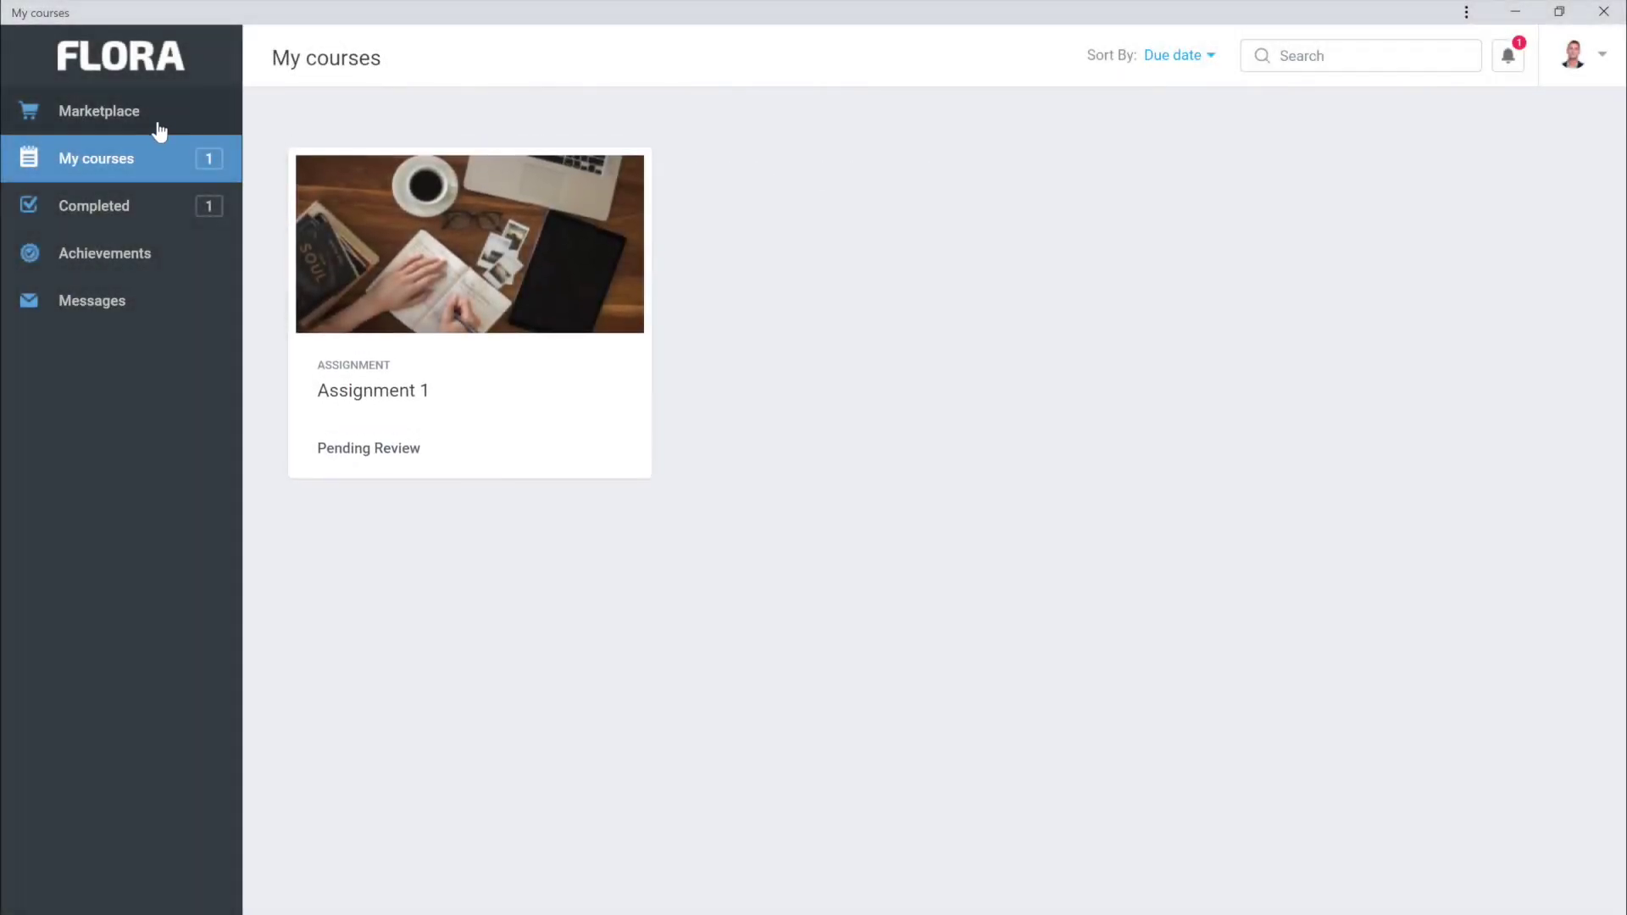
# Step: Add the $50 Effective Time Management course from the Marketplace to the cart and view the cart
pyautogui.click(157, 129)
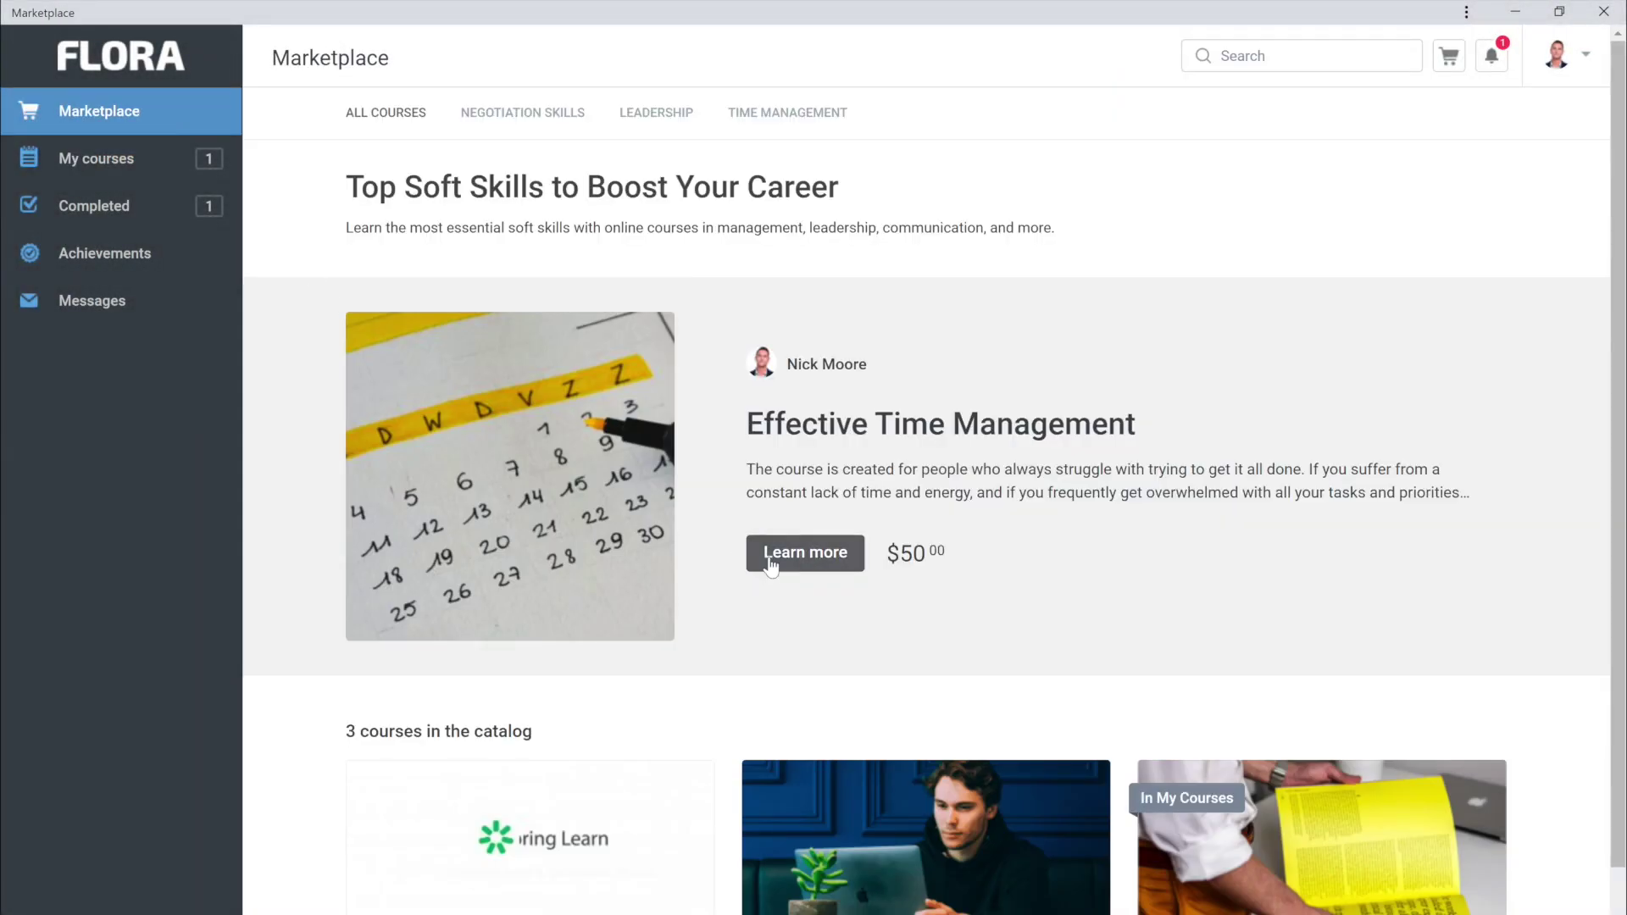
pyautogui.click(773, 562)
pyautogui.moveTo(1614, 373)
pyautogui.mouseDown()
pyautogui.moveTo(1583, 873)
pyautogui.moveTo(1580, 500)
pyautogui.moveTo(1596, 396)
pyautogui.mouseUp()
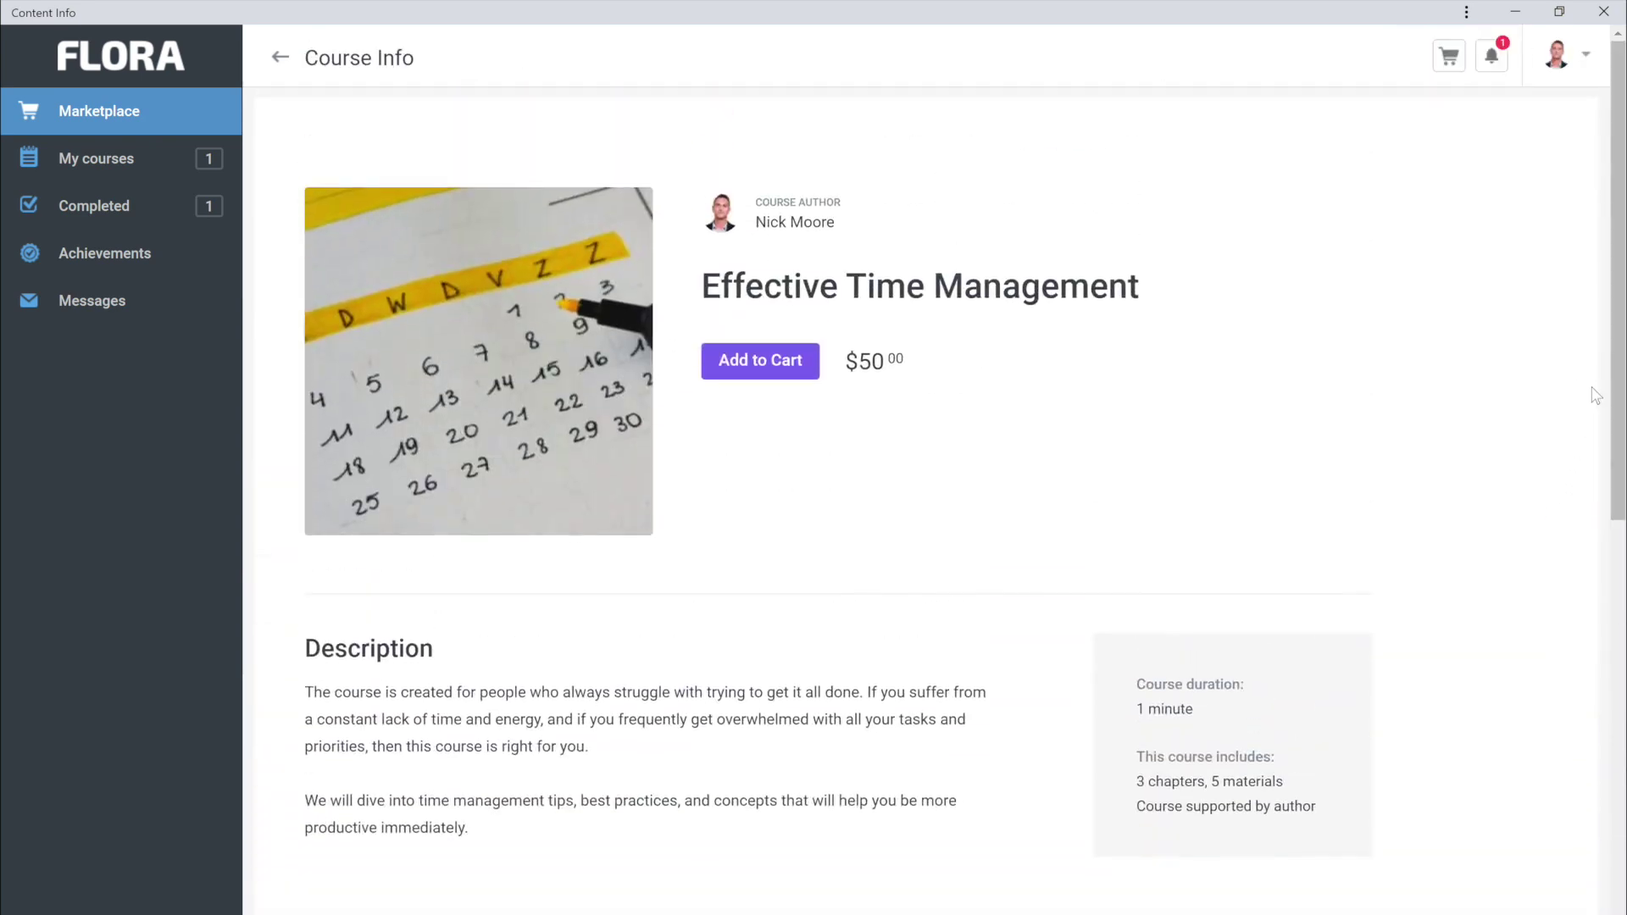
pyautogui.click(766, 363)
pyautogui.click(1447, 61)
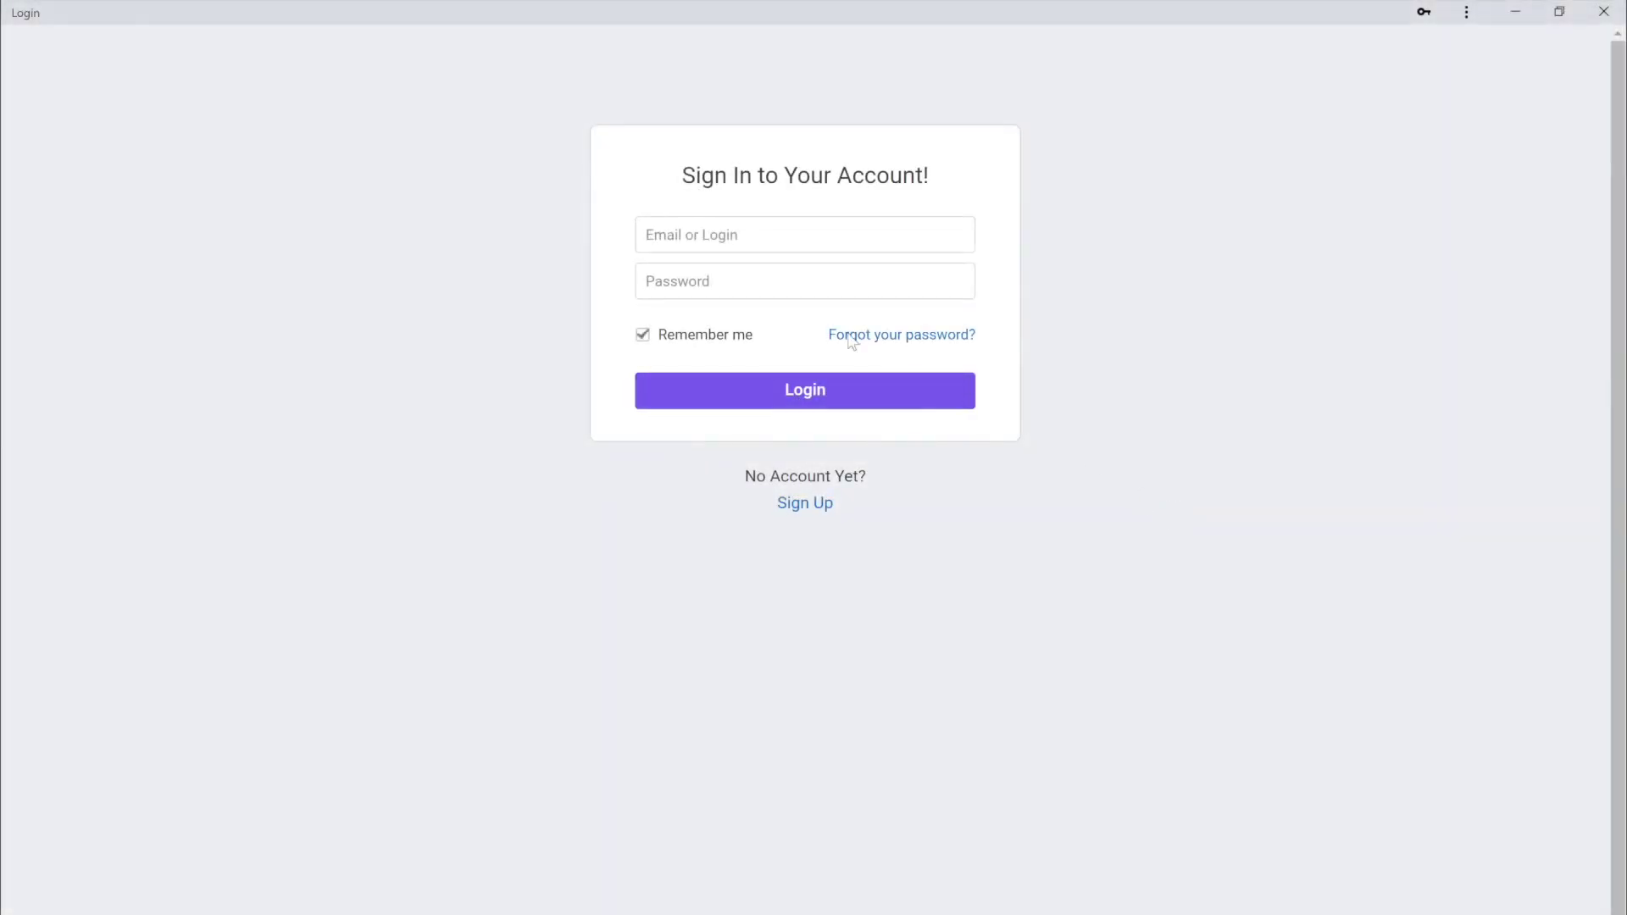
# Step: Sign in as administrator with the saved login and go to the account Settings page
pyautogui.click(714, 236)
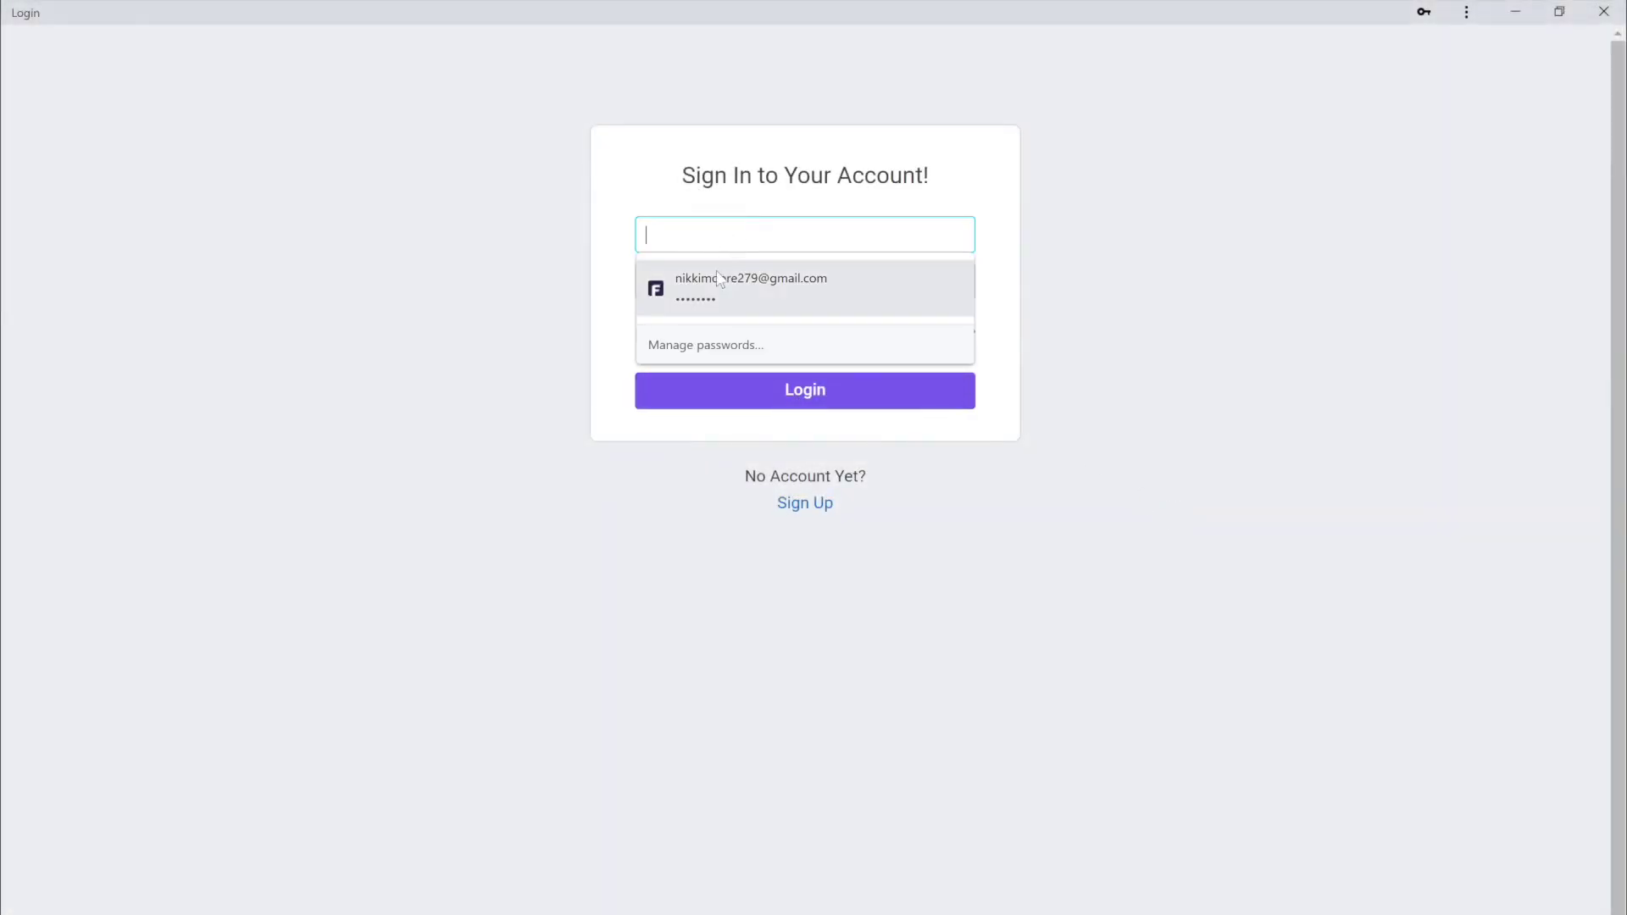
pyautogui.click(719, 286)
pyautogui.click(775, 402)
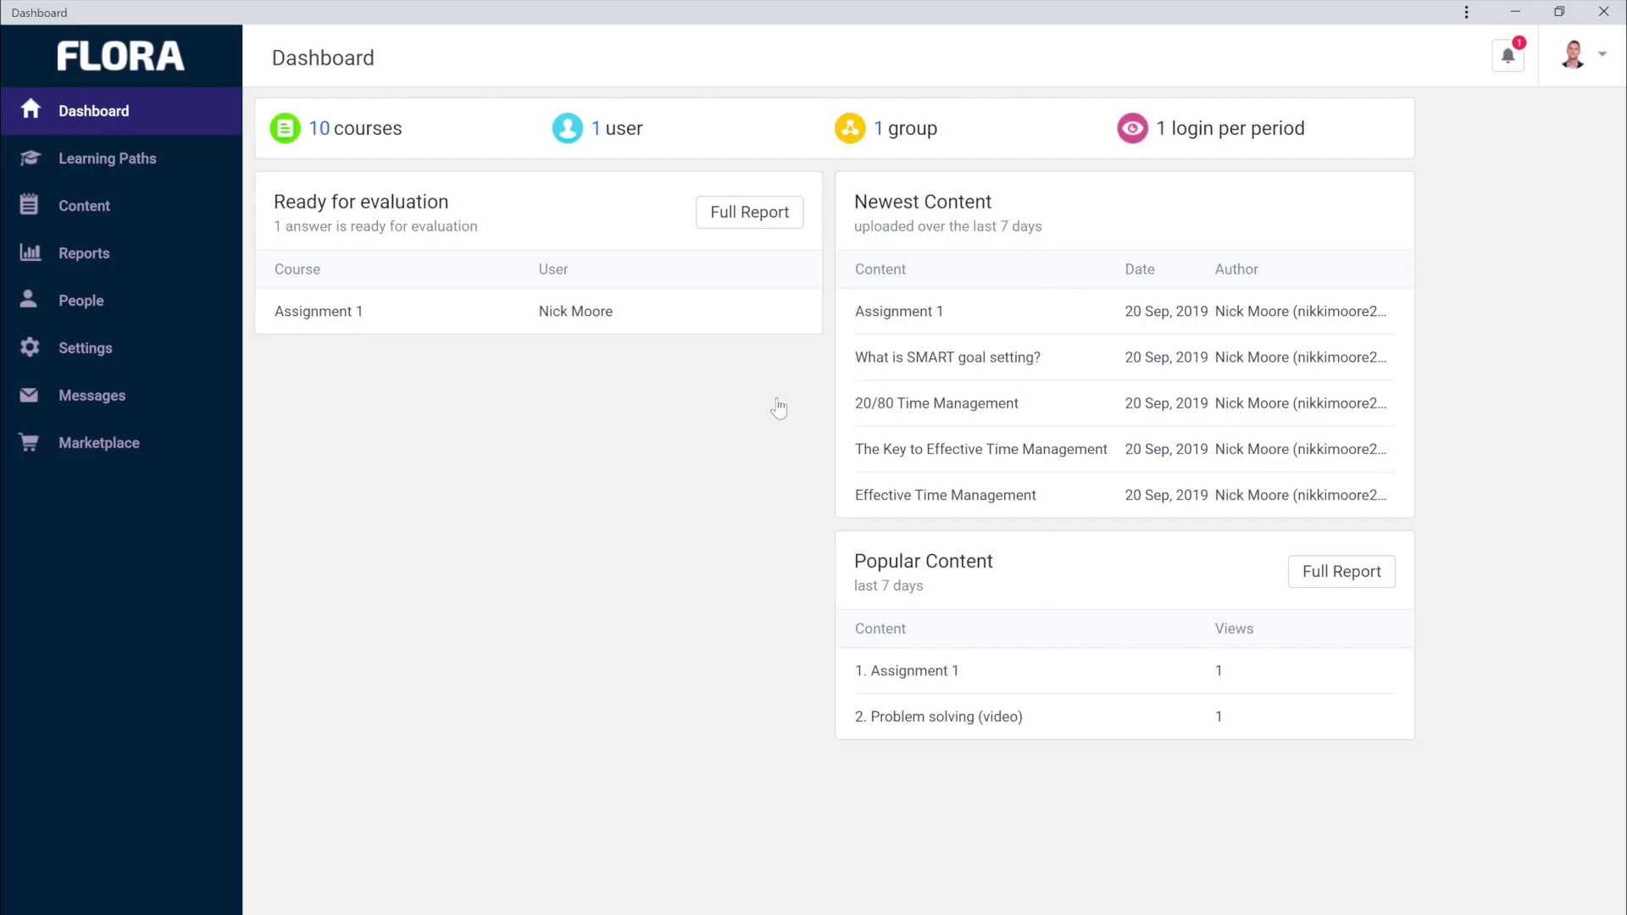
pyautogui.click(175, 353)
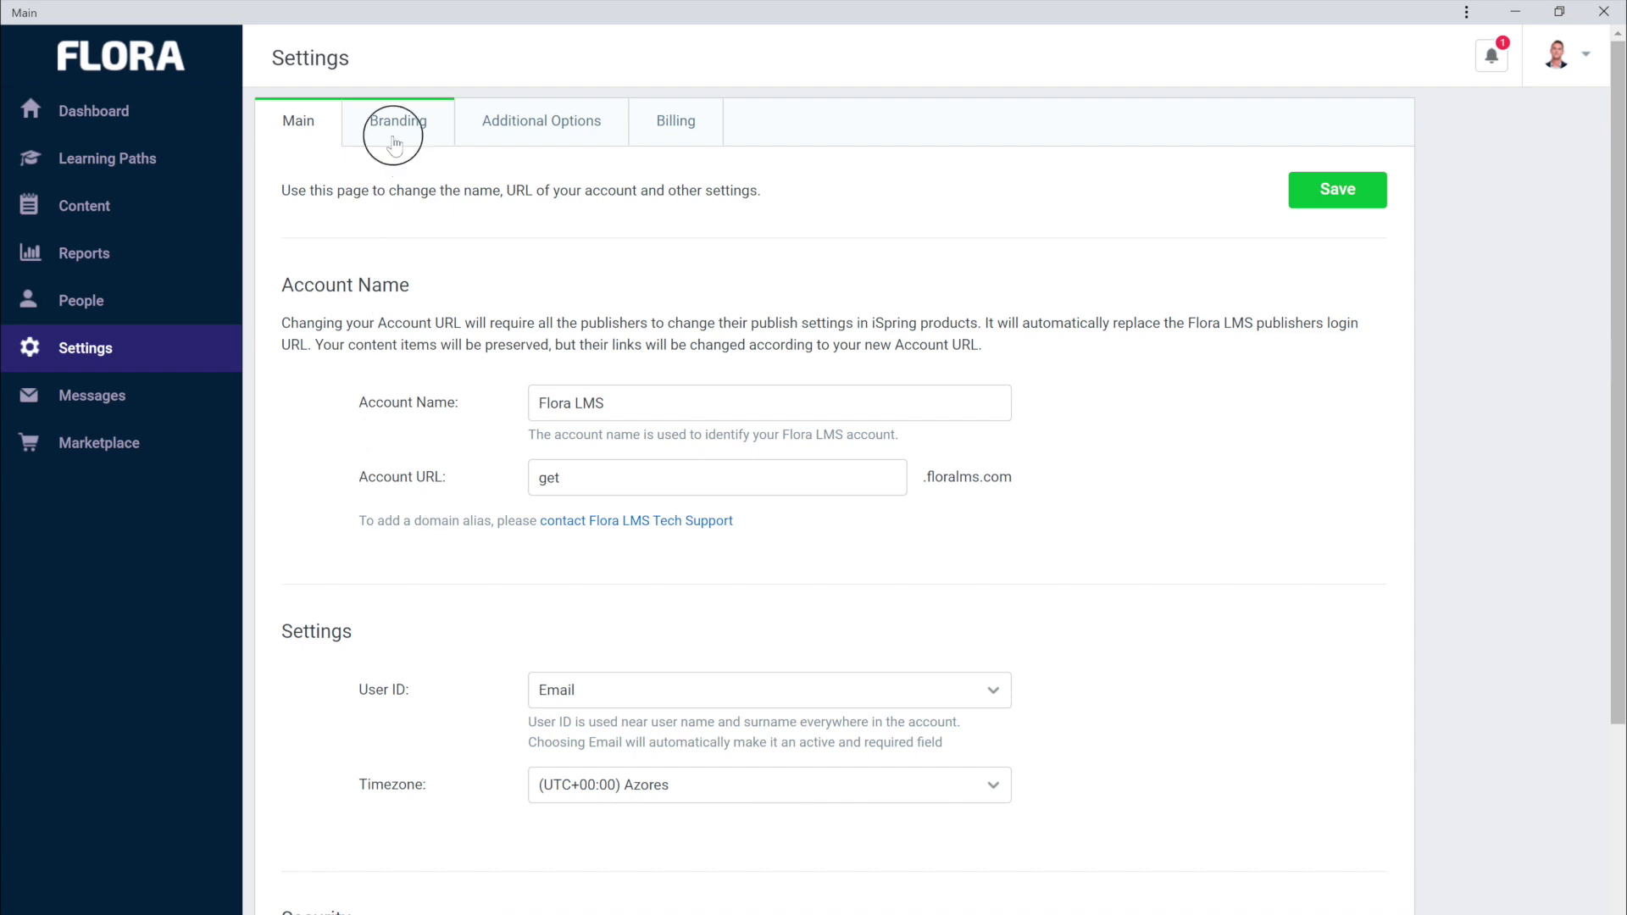
# Step: Apply the pre-built light-blue colour scheme on the Branding tab and save it
pyautogui.click(396, 138)
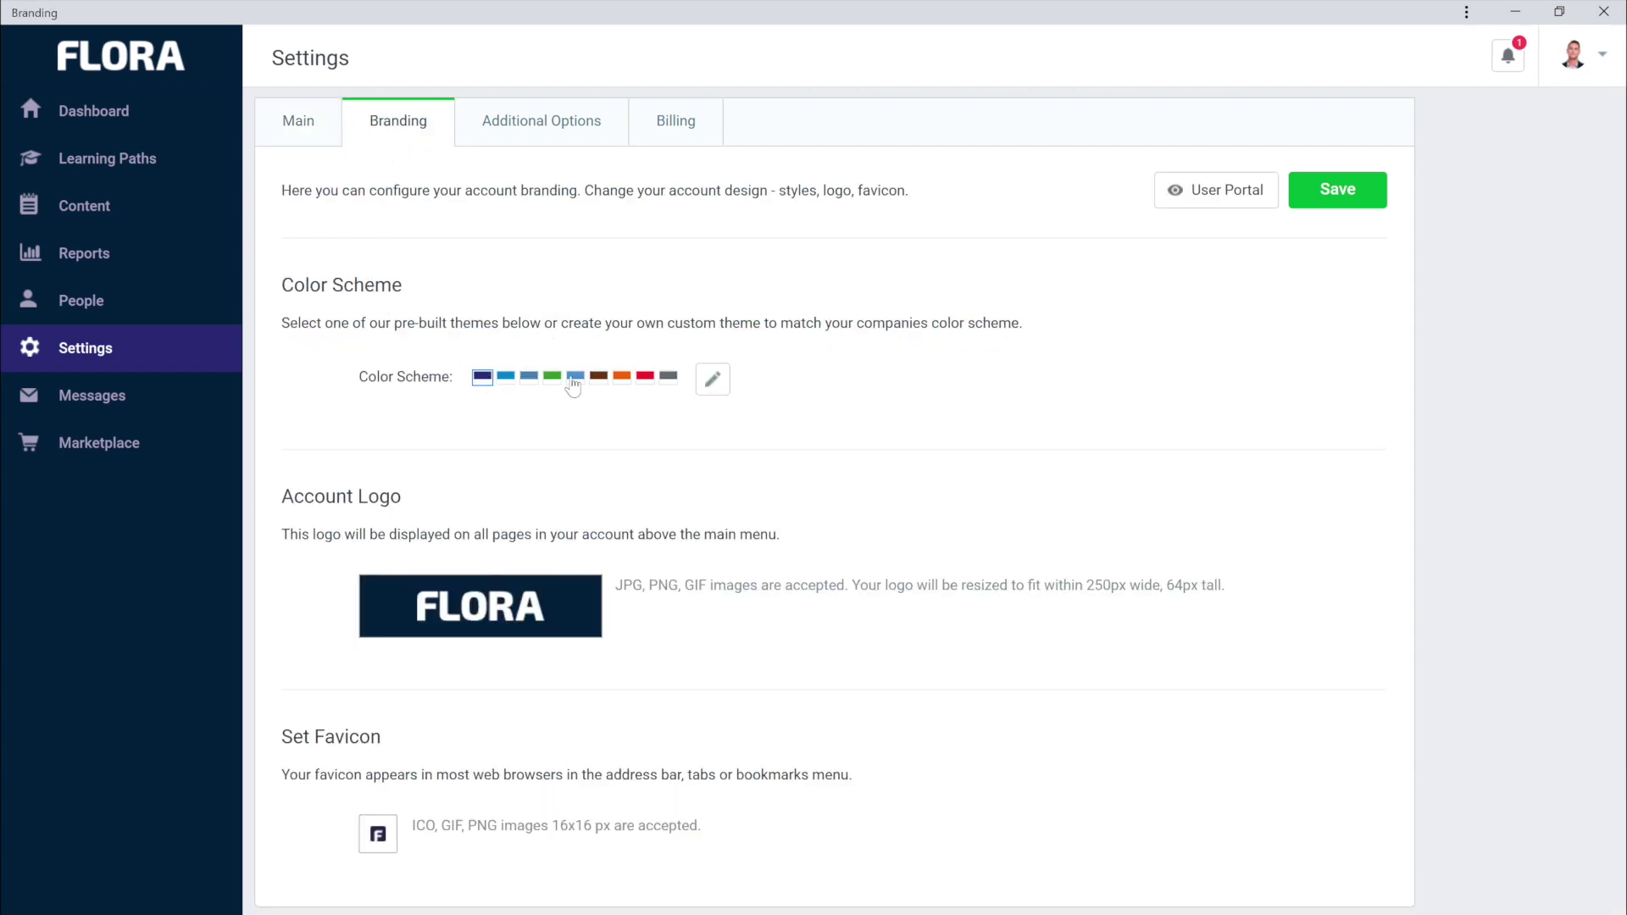
pyautogui.click(575, 378)
pyautogui.click(710, 380)
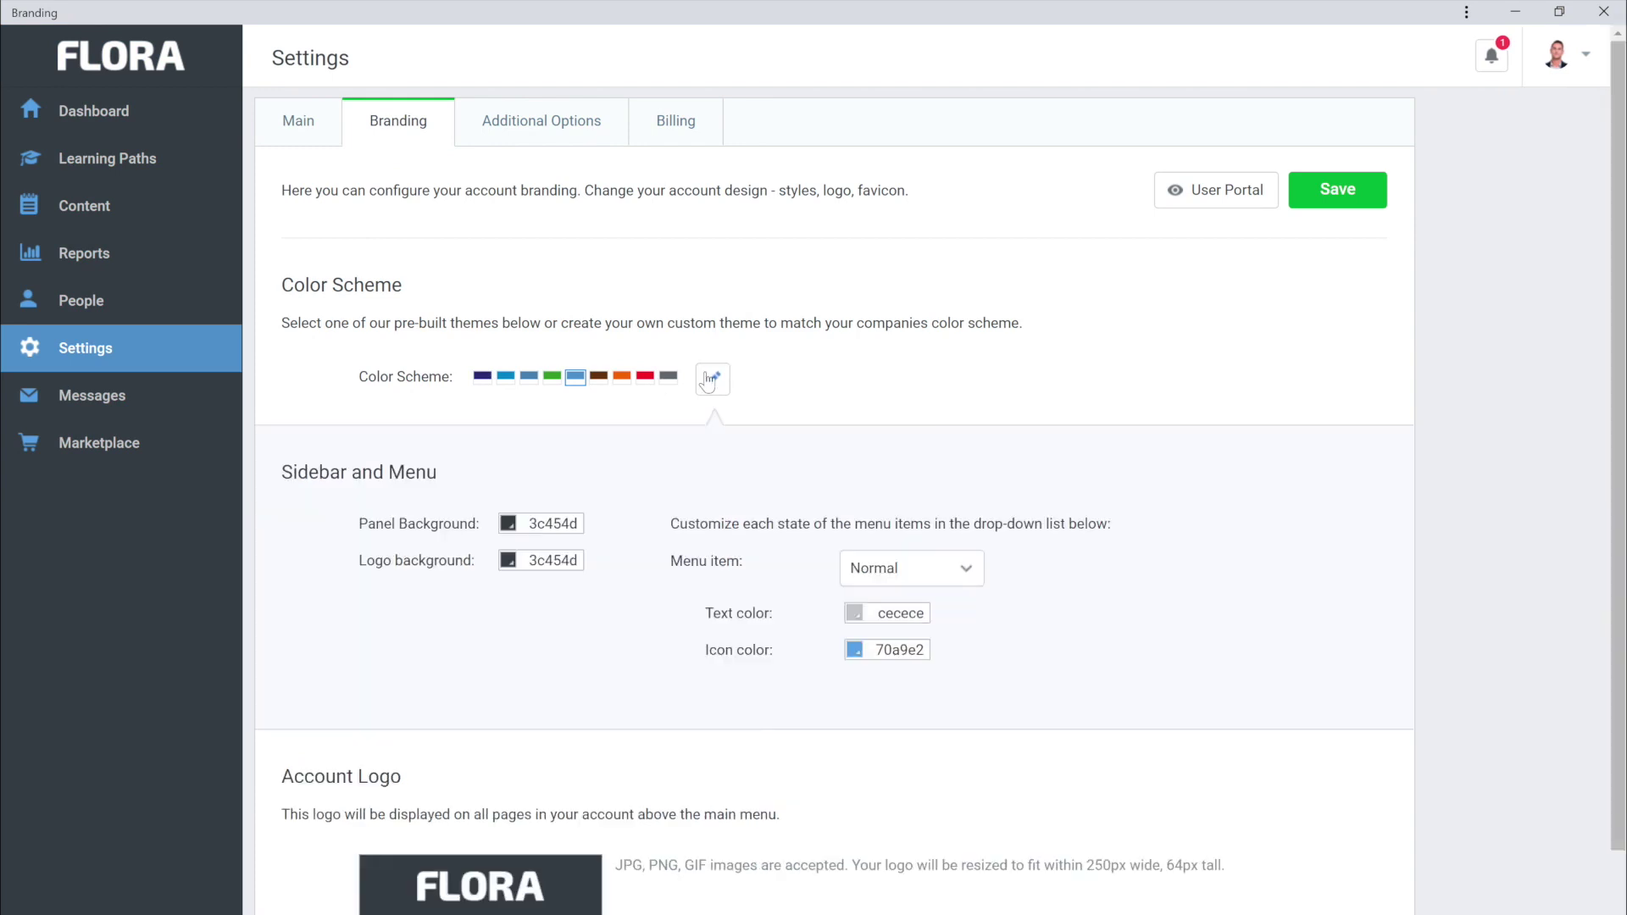
pyautogui.click(708, 381)
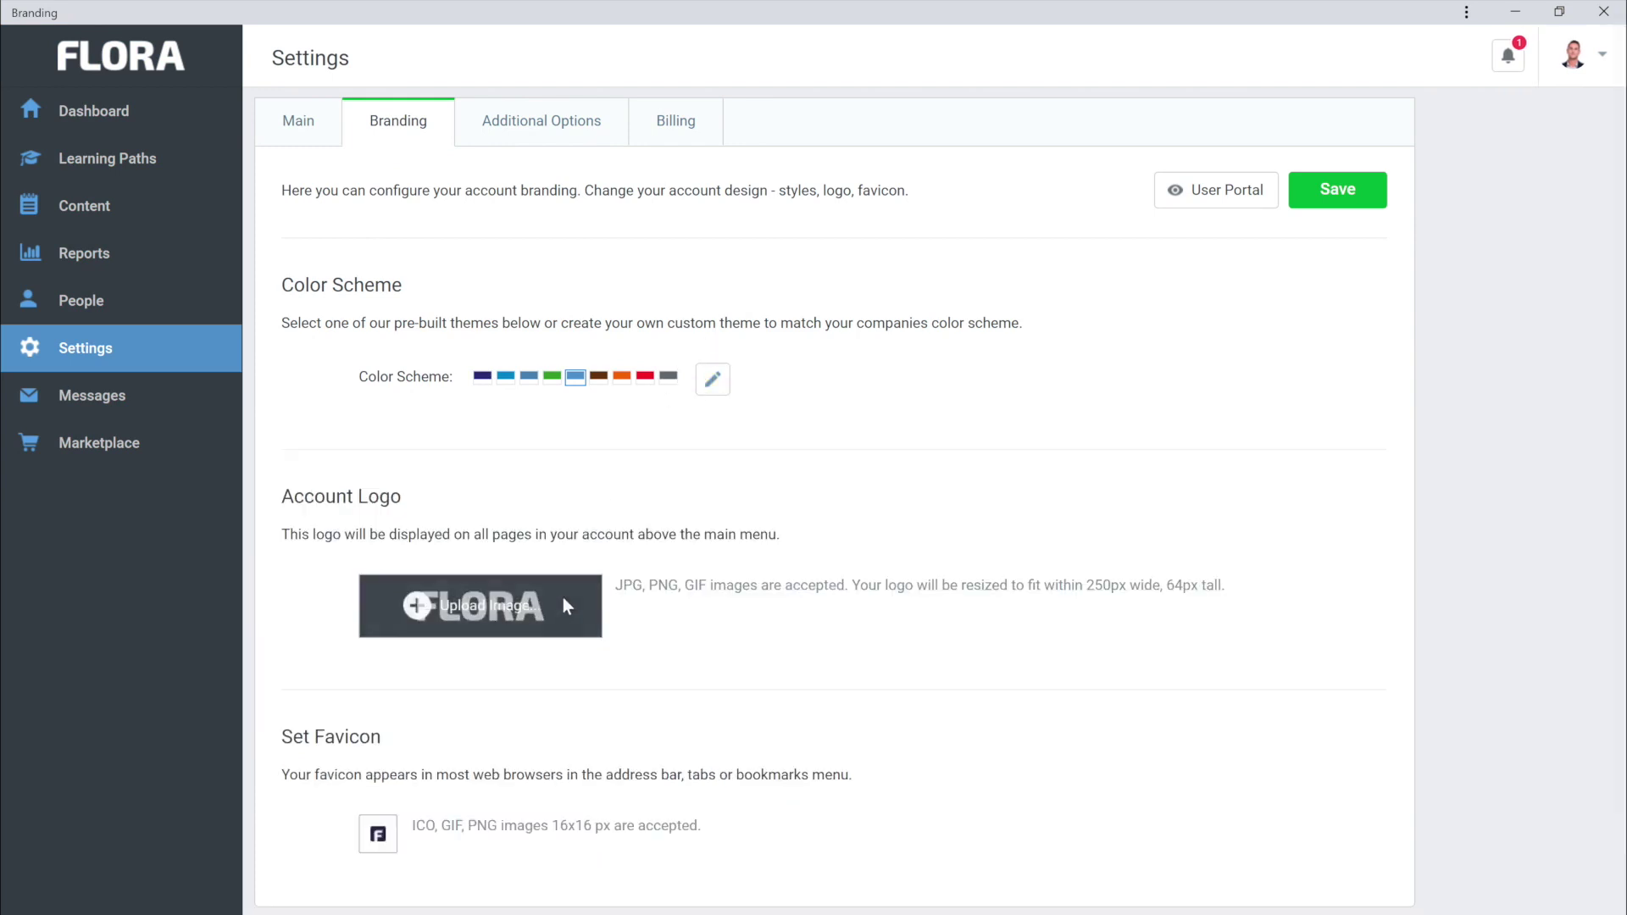
pyautogui.moveTo(474, 608)
pyautogui.moveTo(386, 837)
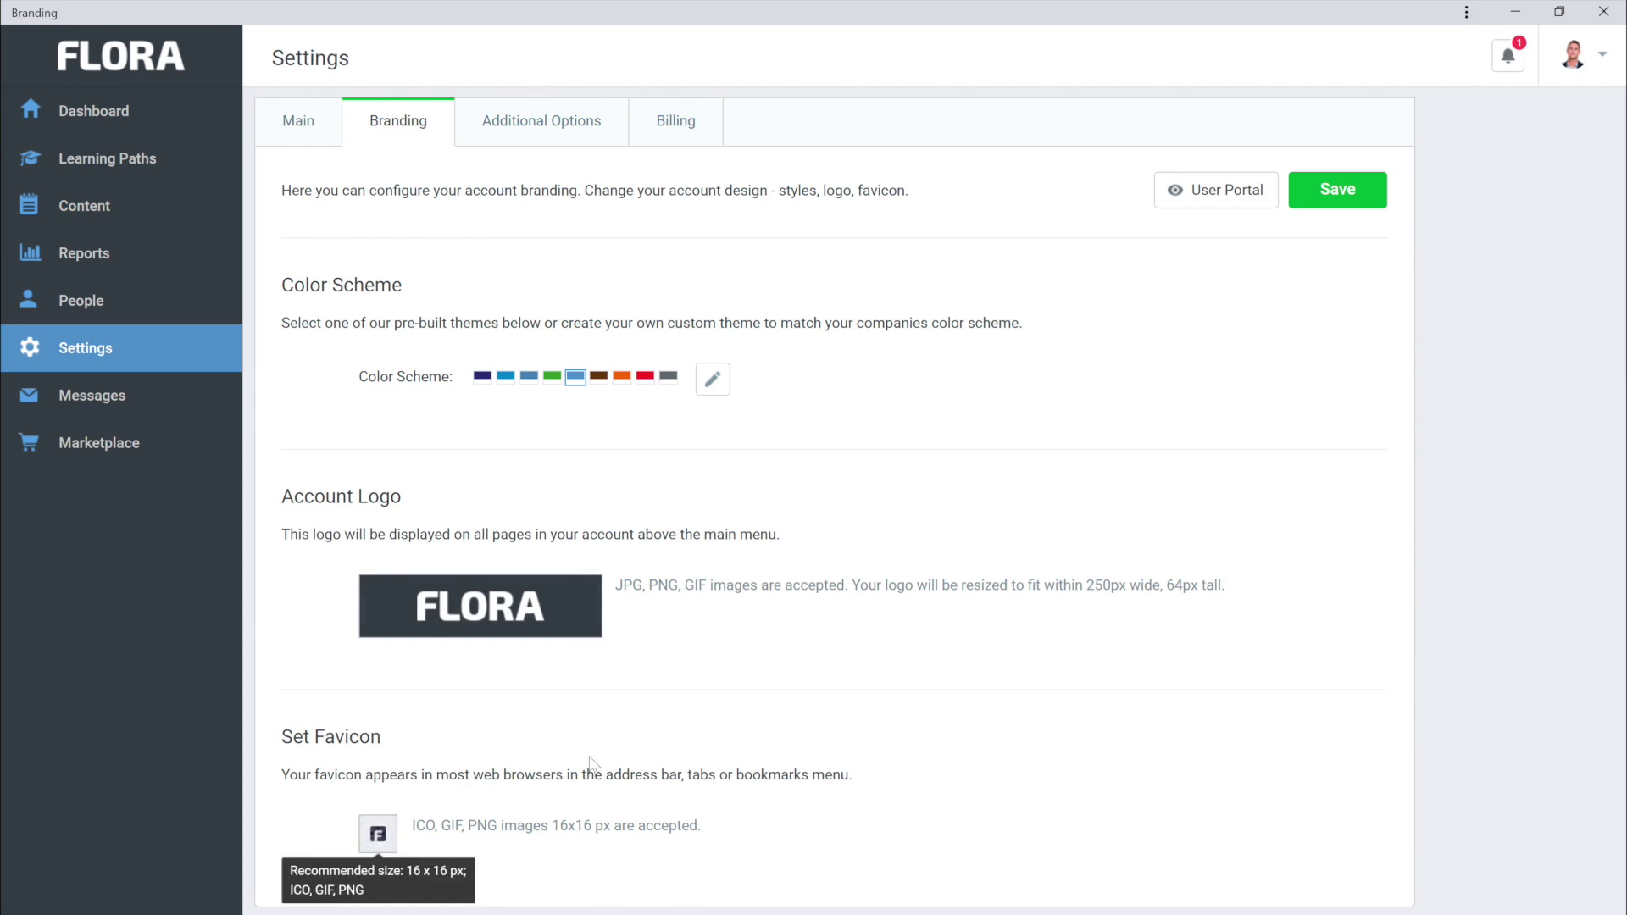
pyautogui.click(1314, 192)
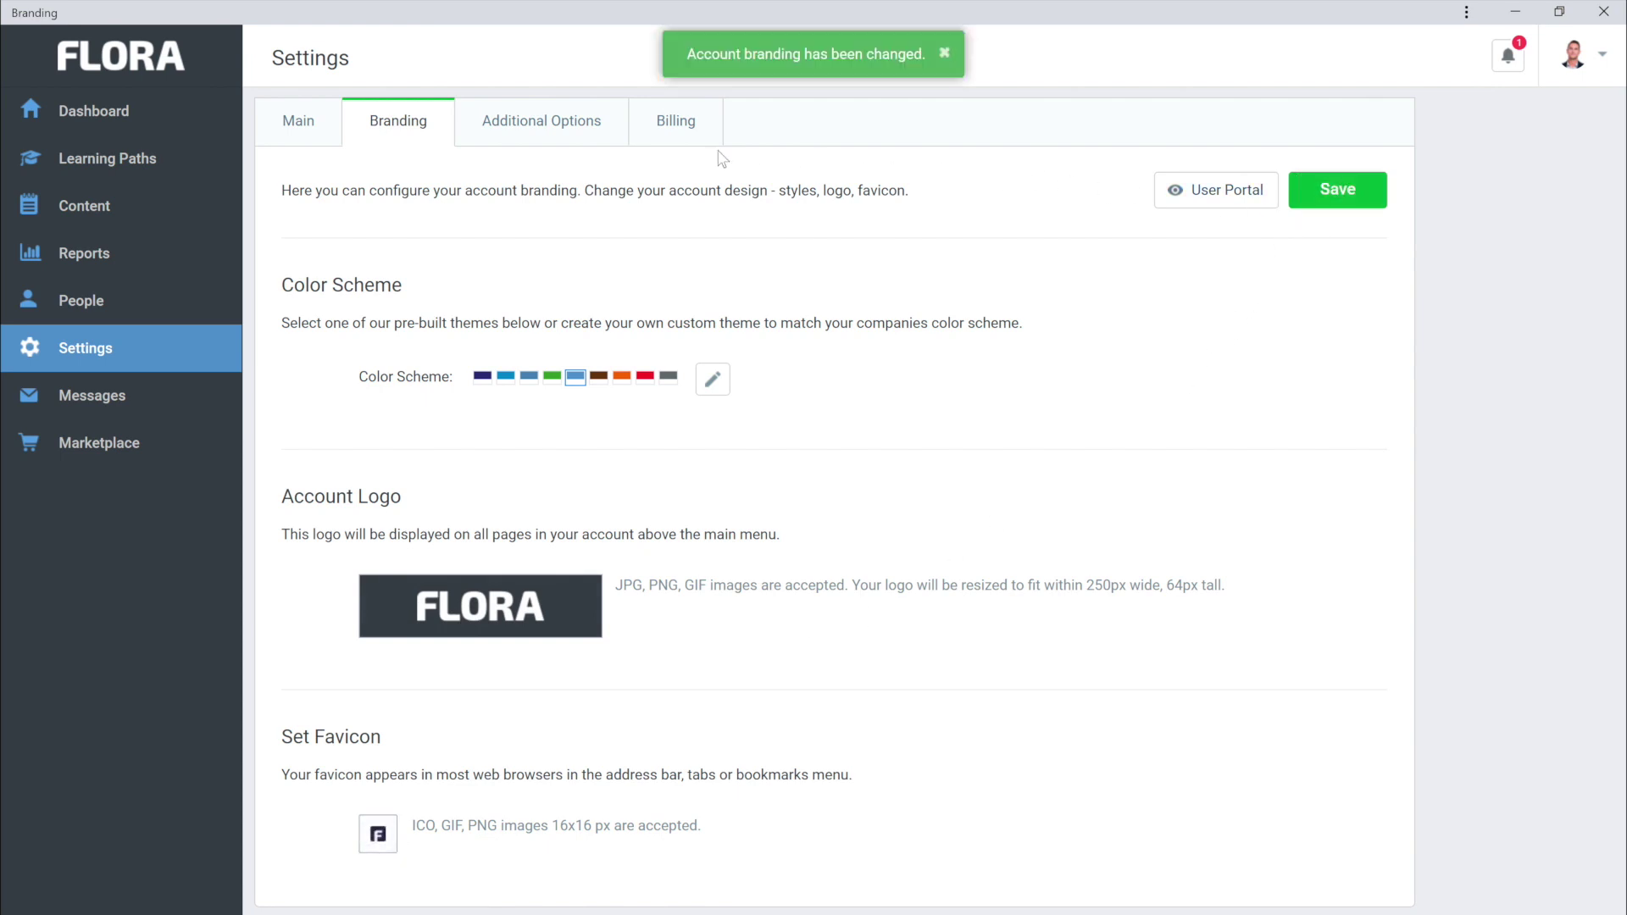
# Step: Enable the Policy option showing Privacy Policy and Terms and Conditions on registration, and save
pyautogui.click(566, 146)
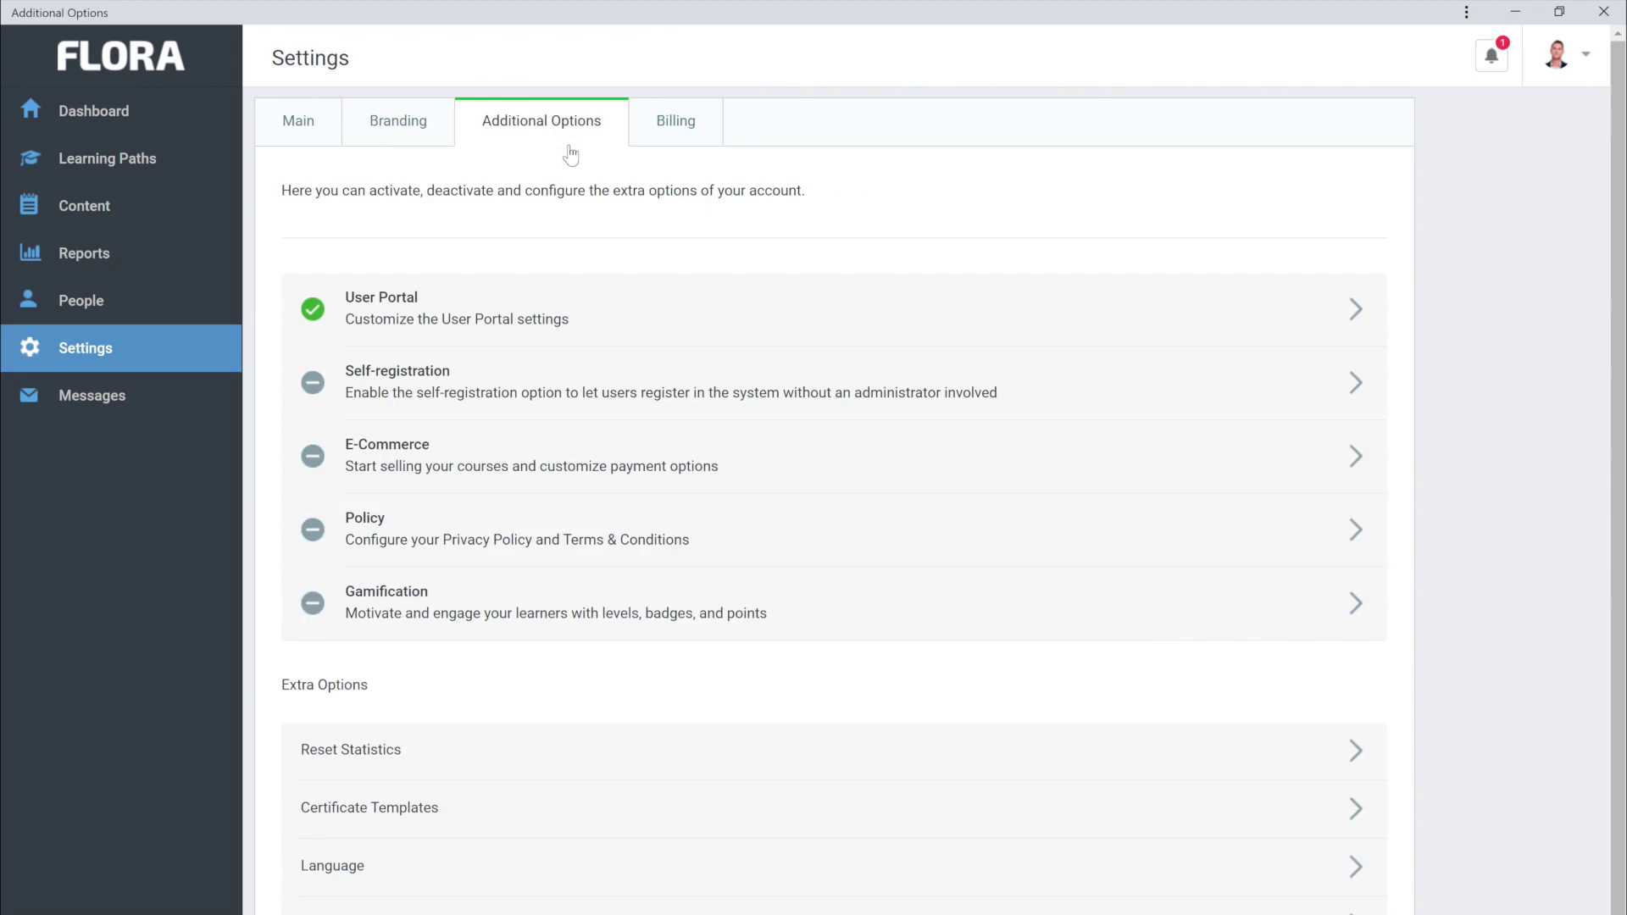
pyautogui.click(538, 517)
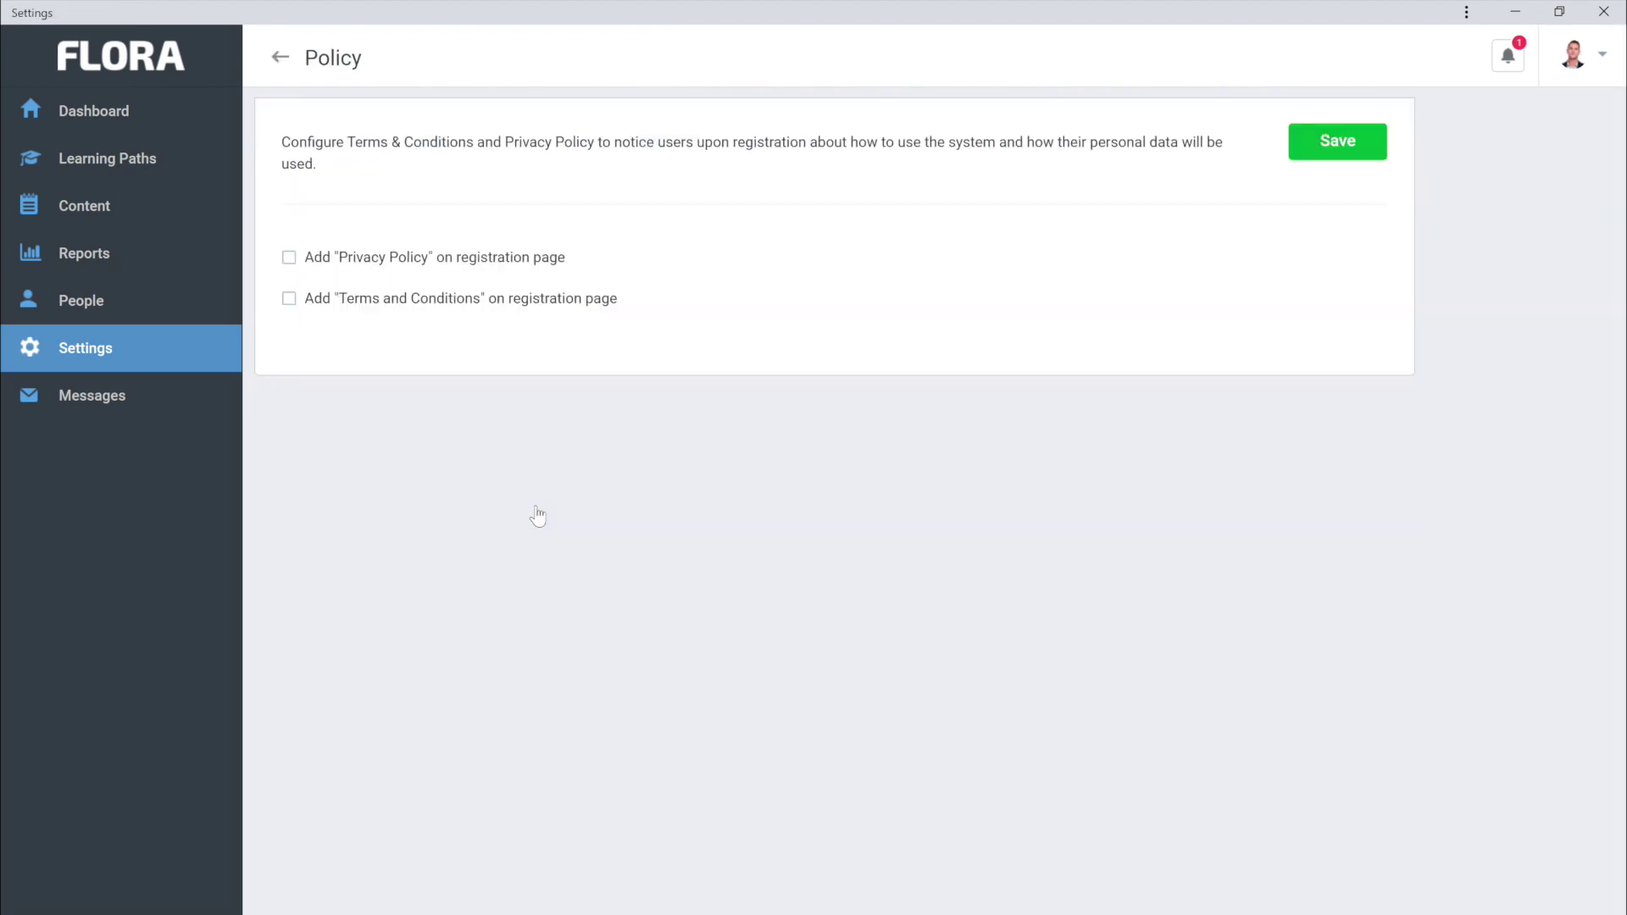
pyautogui.click(289, 258)
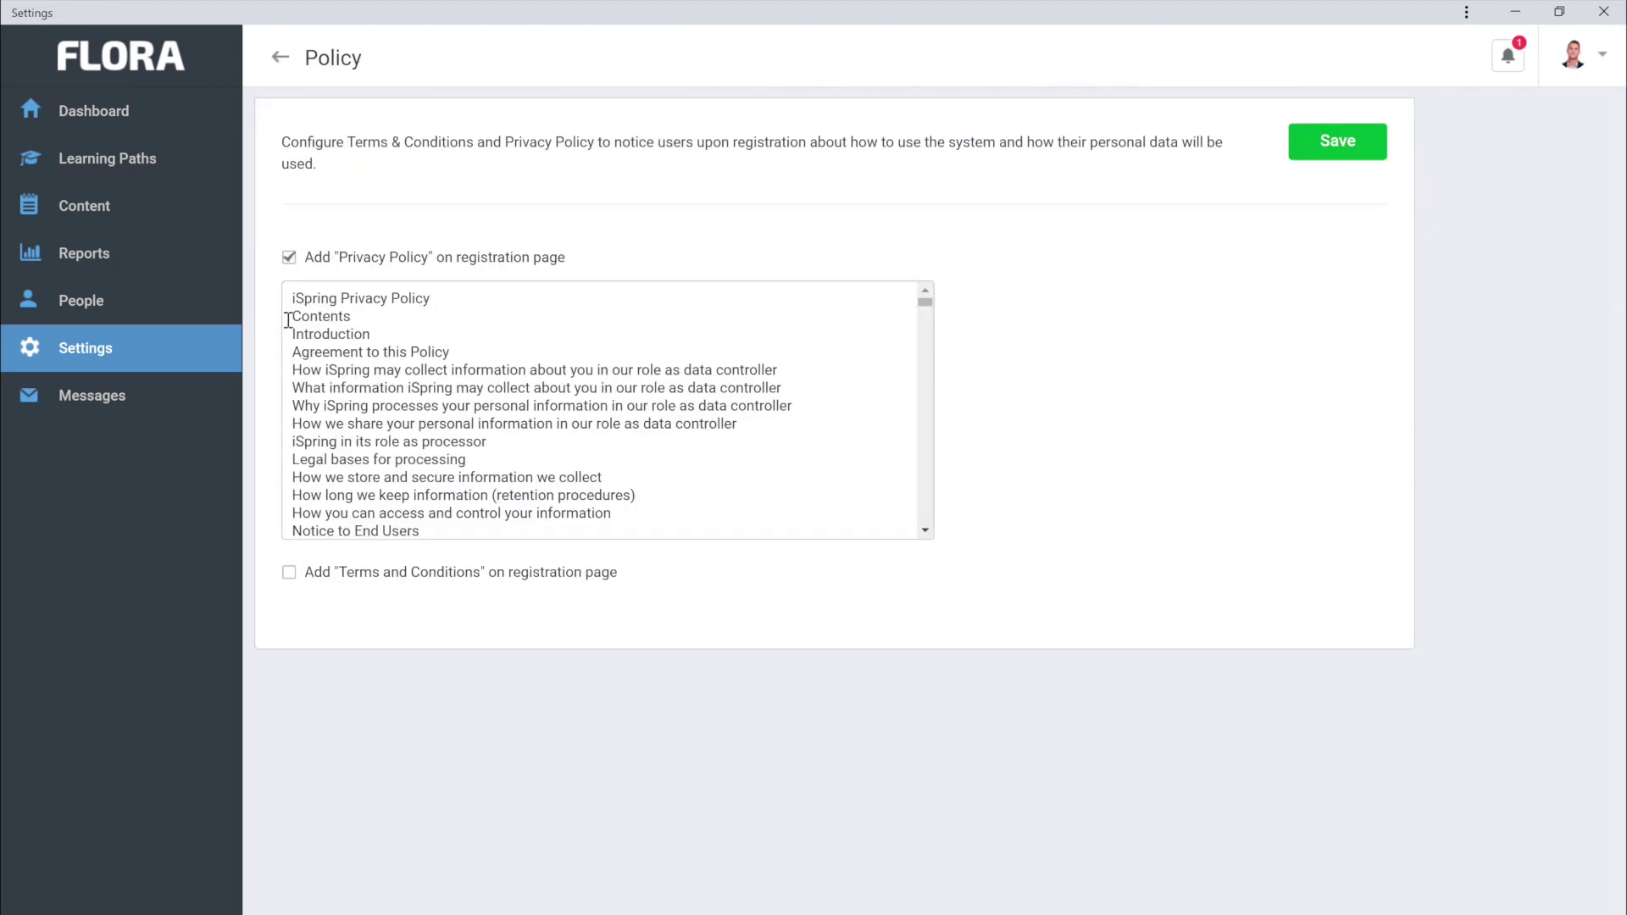
pyautogui.click(289, 574)
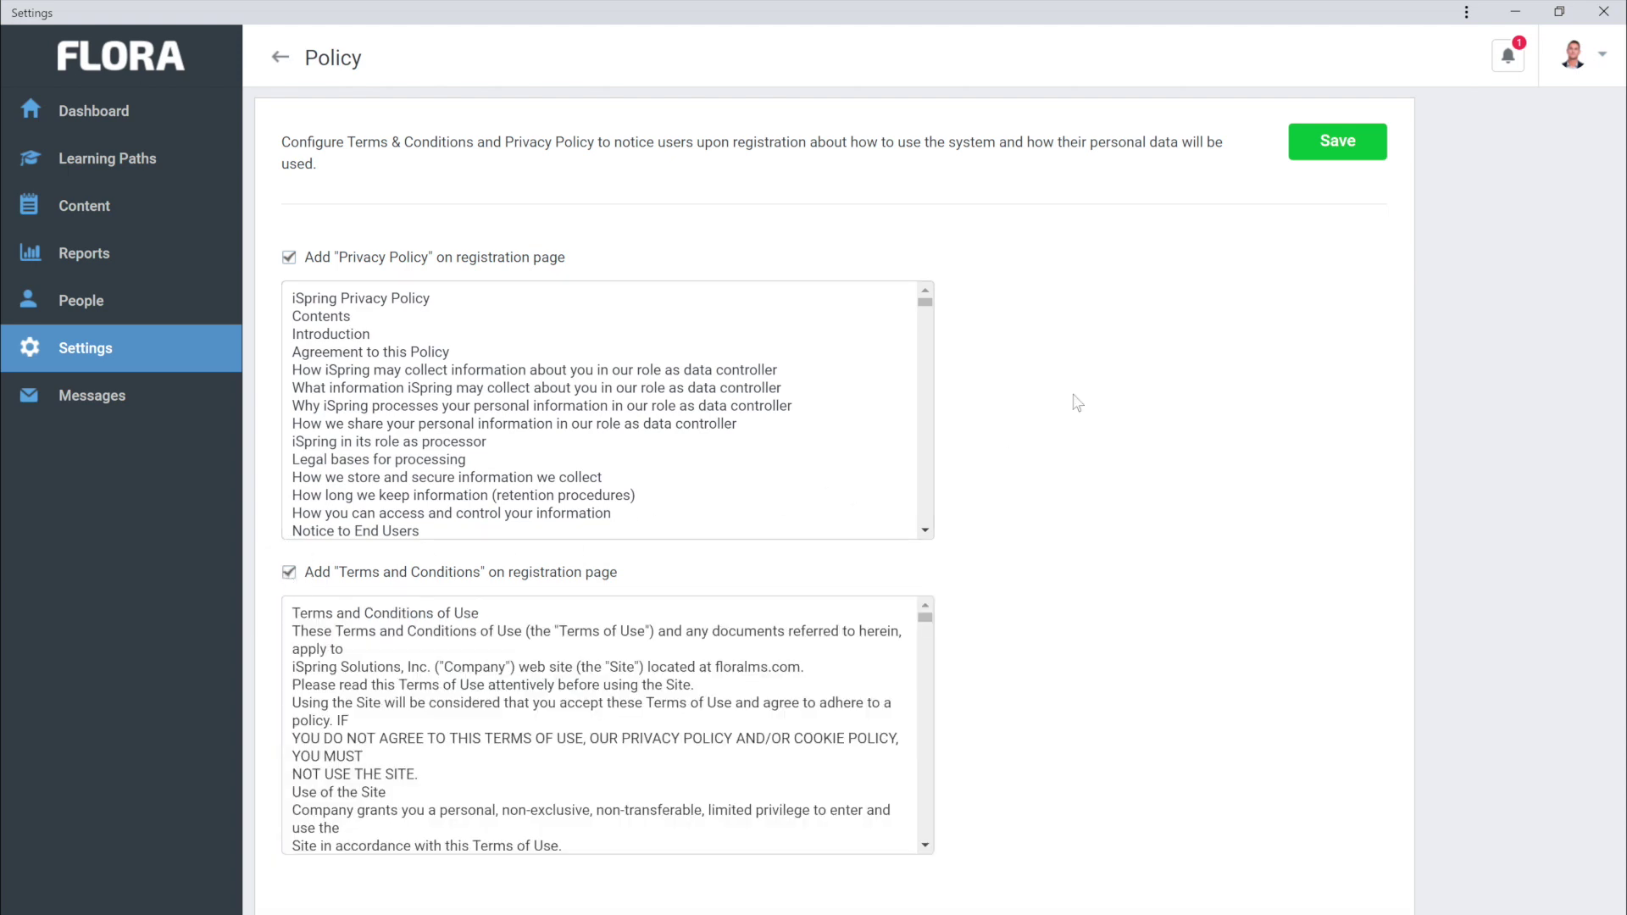
pyautogui.click(1364, 159)
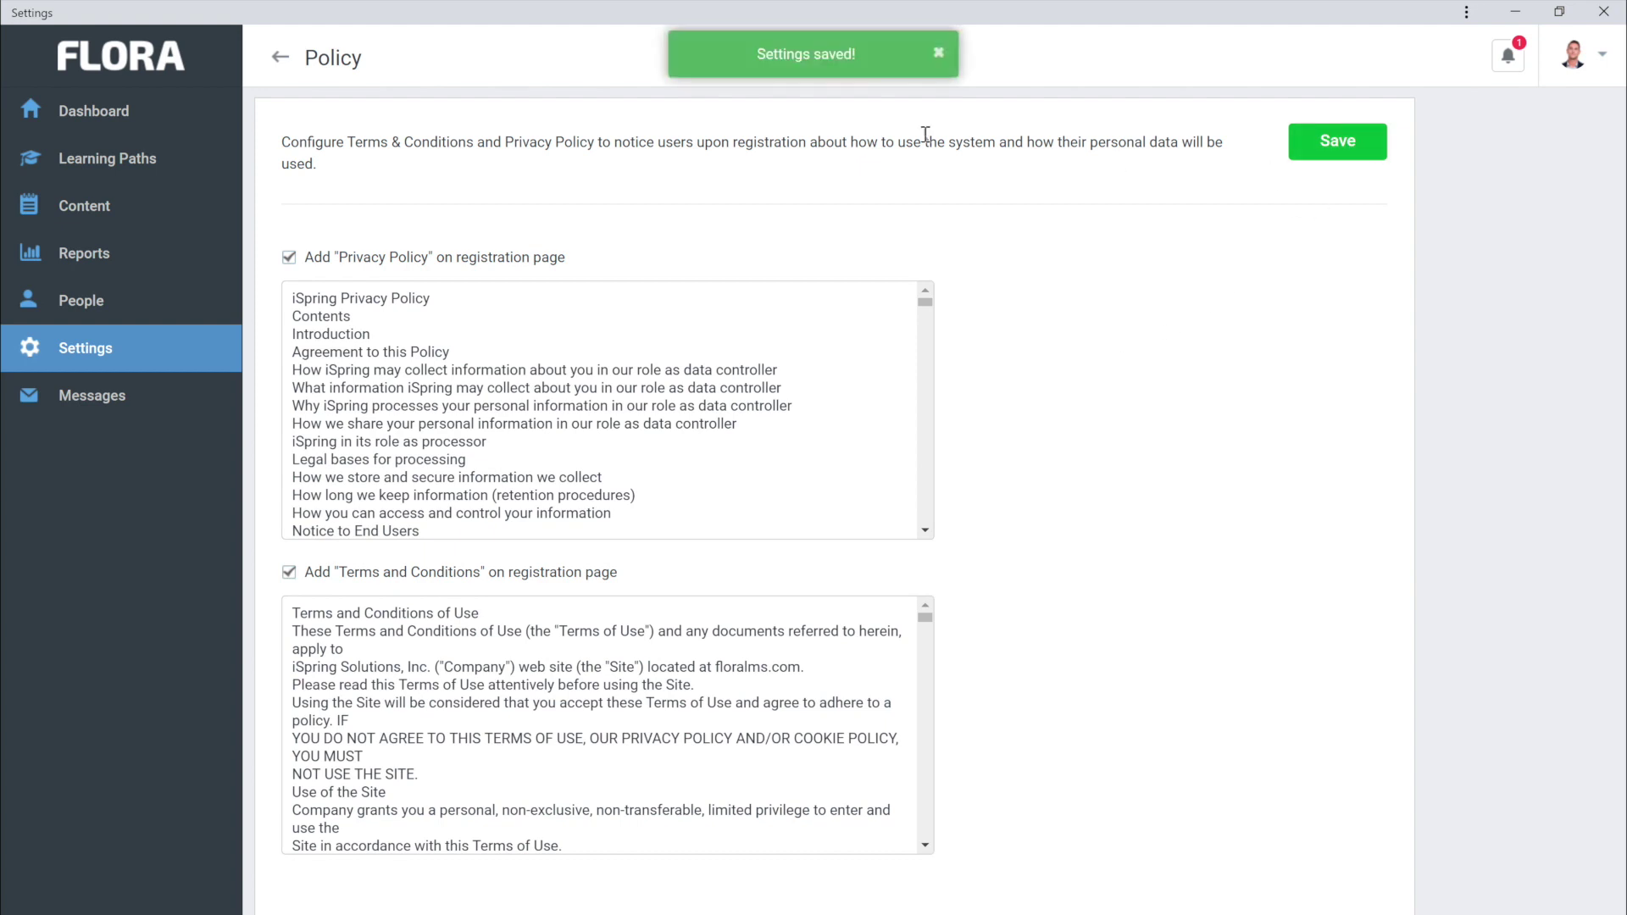
pyautogui.click(278, 56)
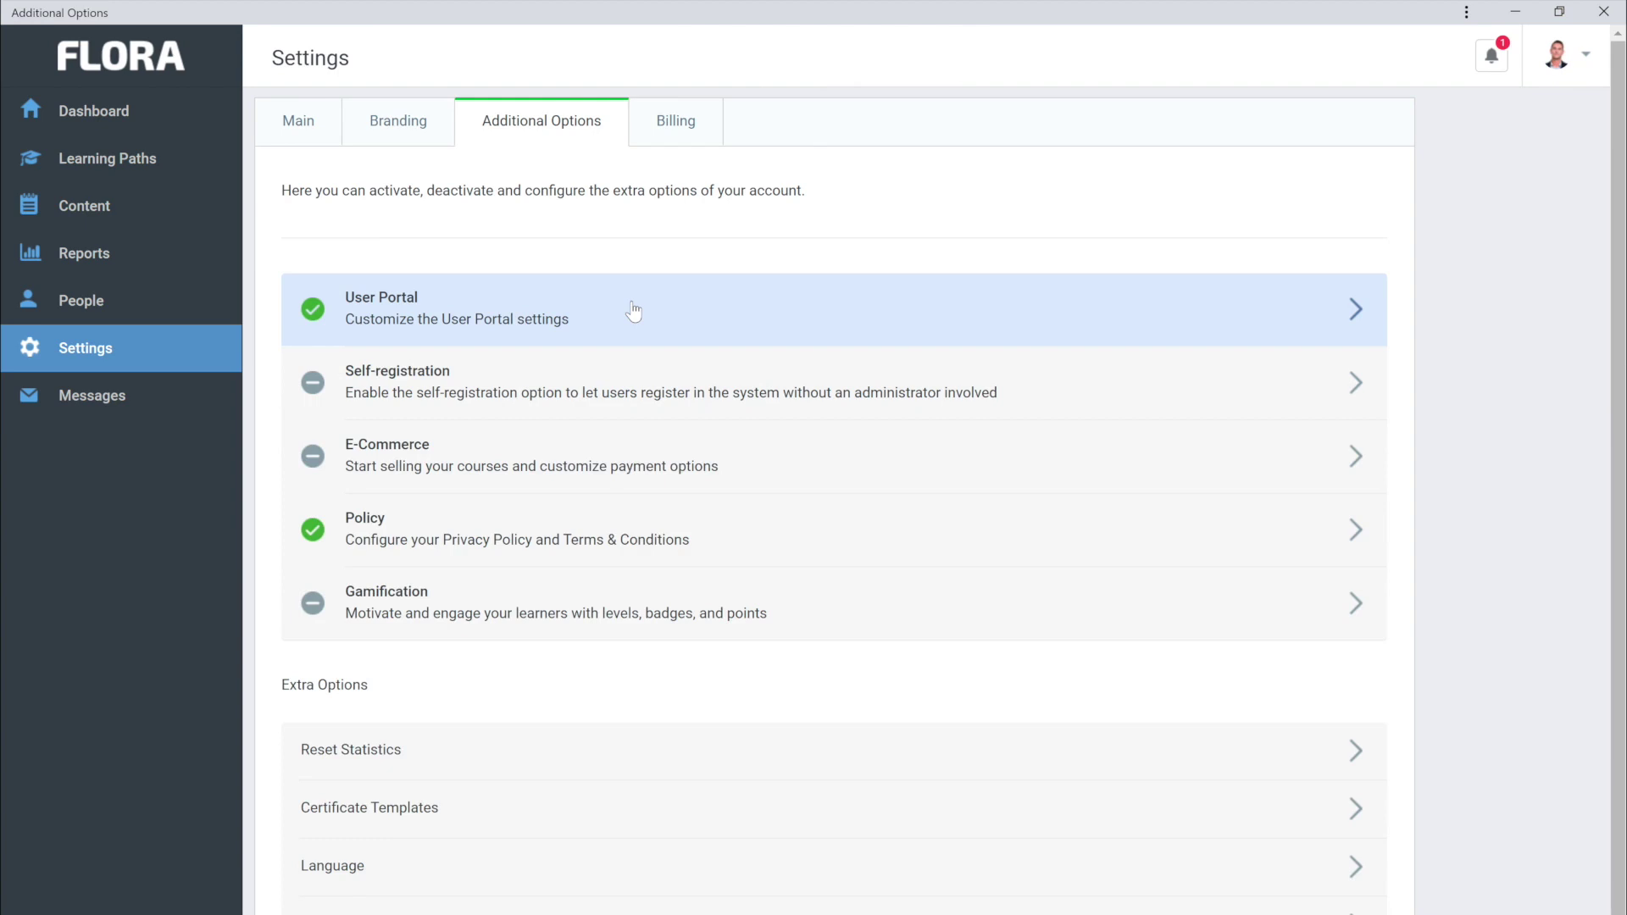
# Step: Turn on Enable Self-registration and save it, returning to the additional options list
pyautogui.click(635, 368)
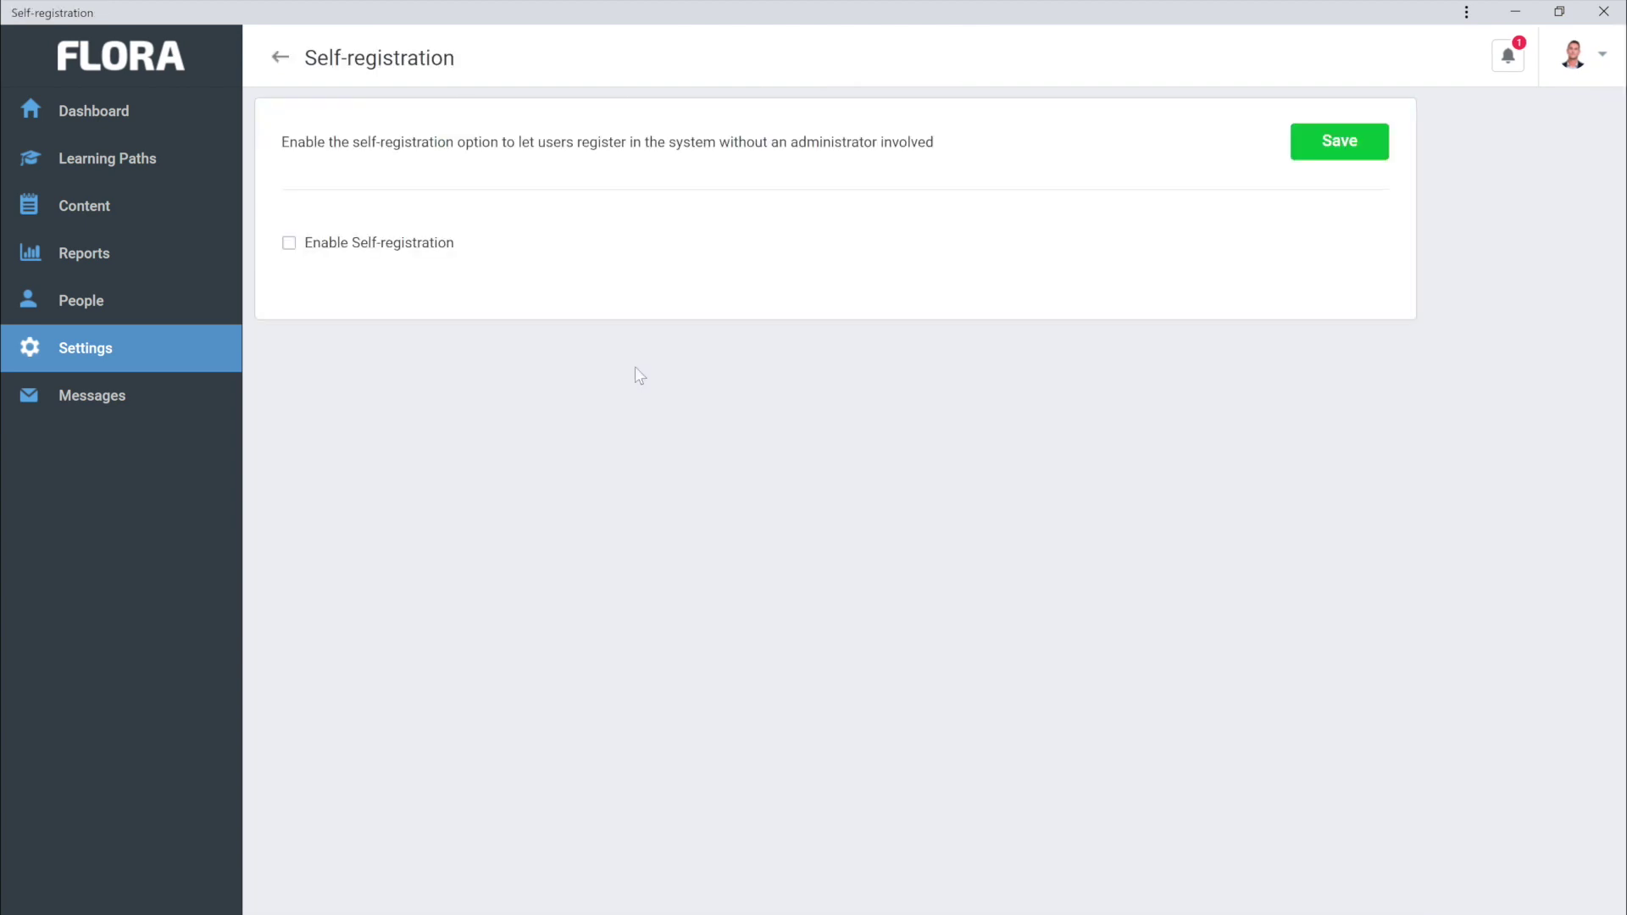
pyautogui.click(289, 243)
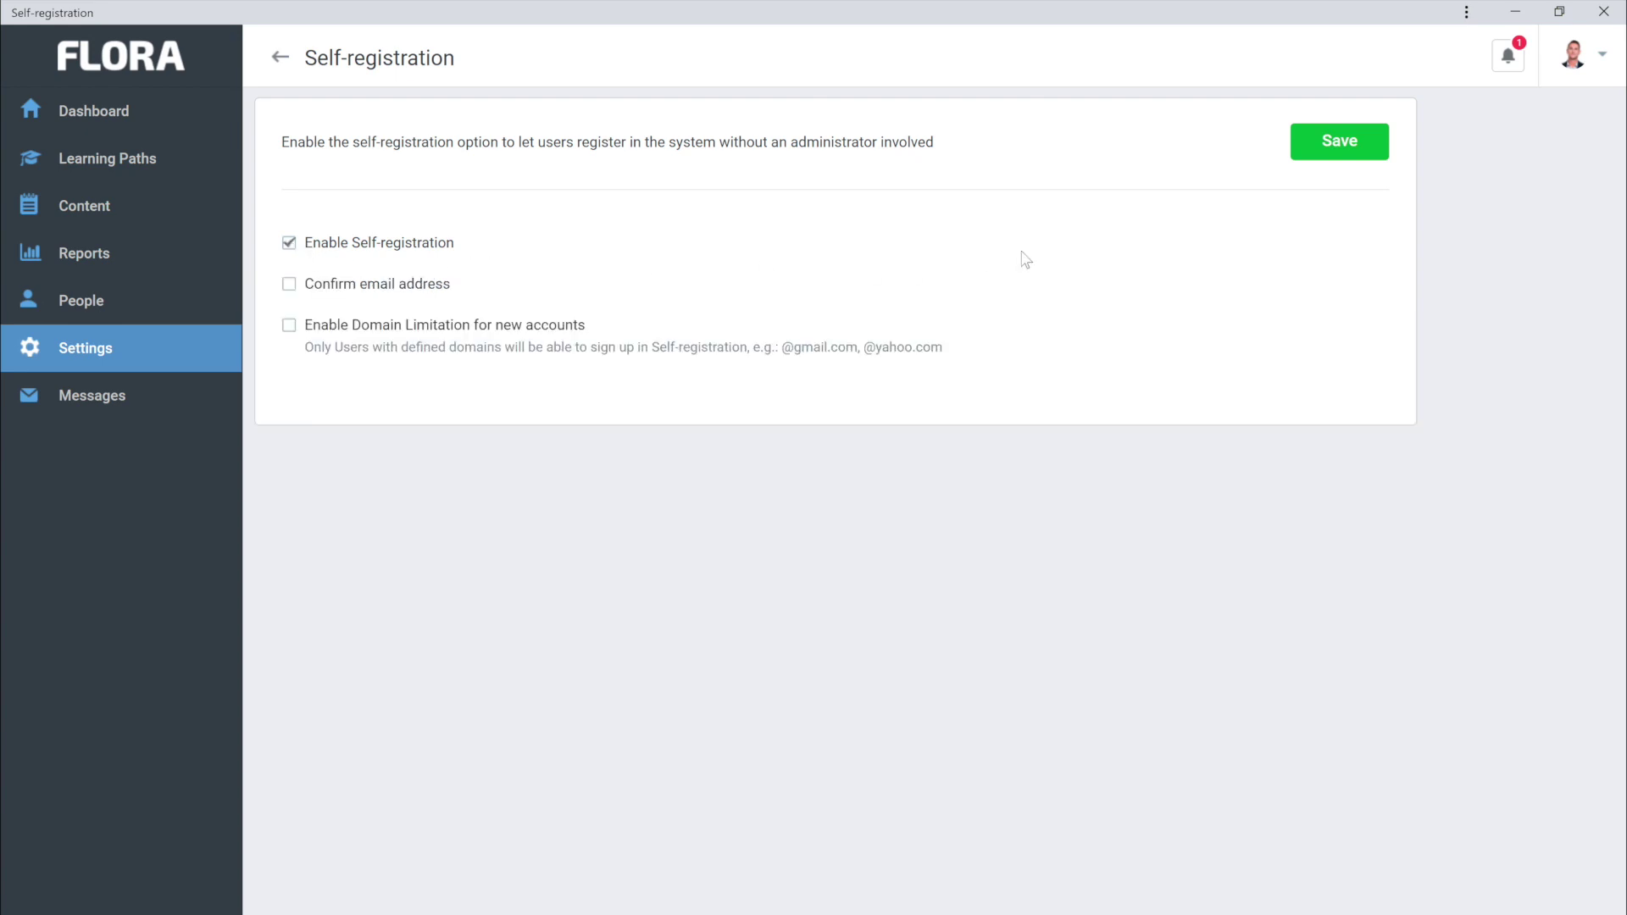
pyautogui.click(1320, 152)
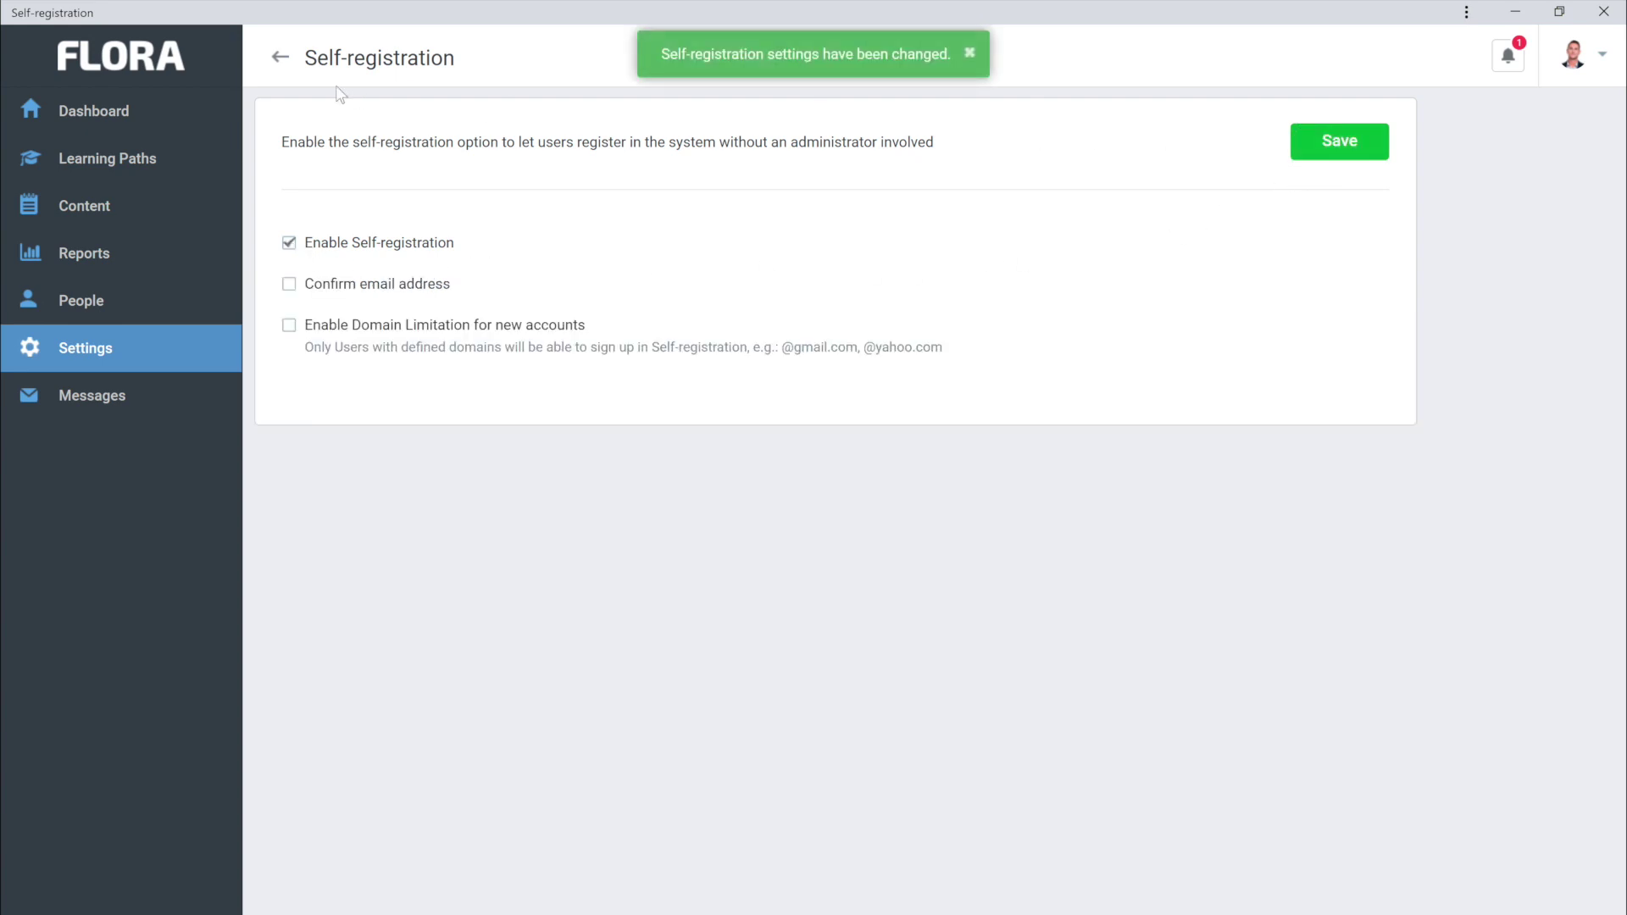
pyautogui.click(280, 57)
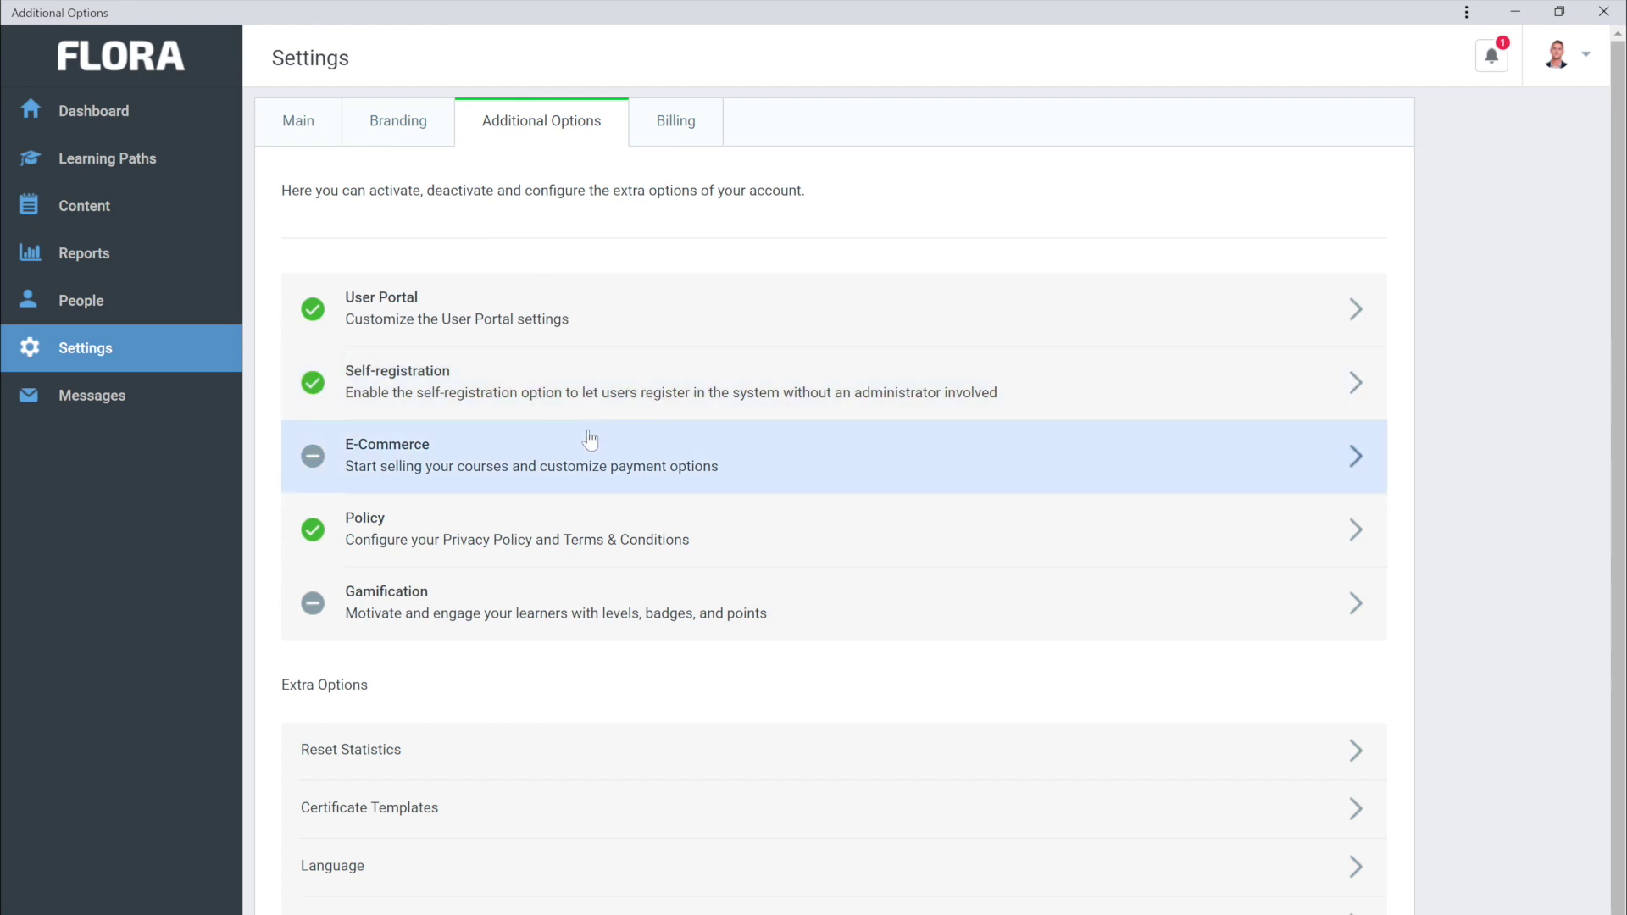
# Step: Enable E-Commerce with PayPal Website Payments Standard as payment method and US Dollar currency
pyautogui.click(590, 440)
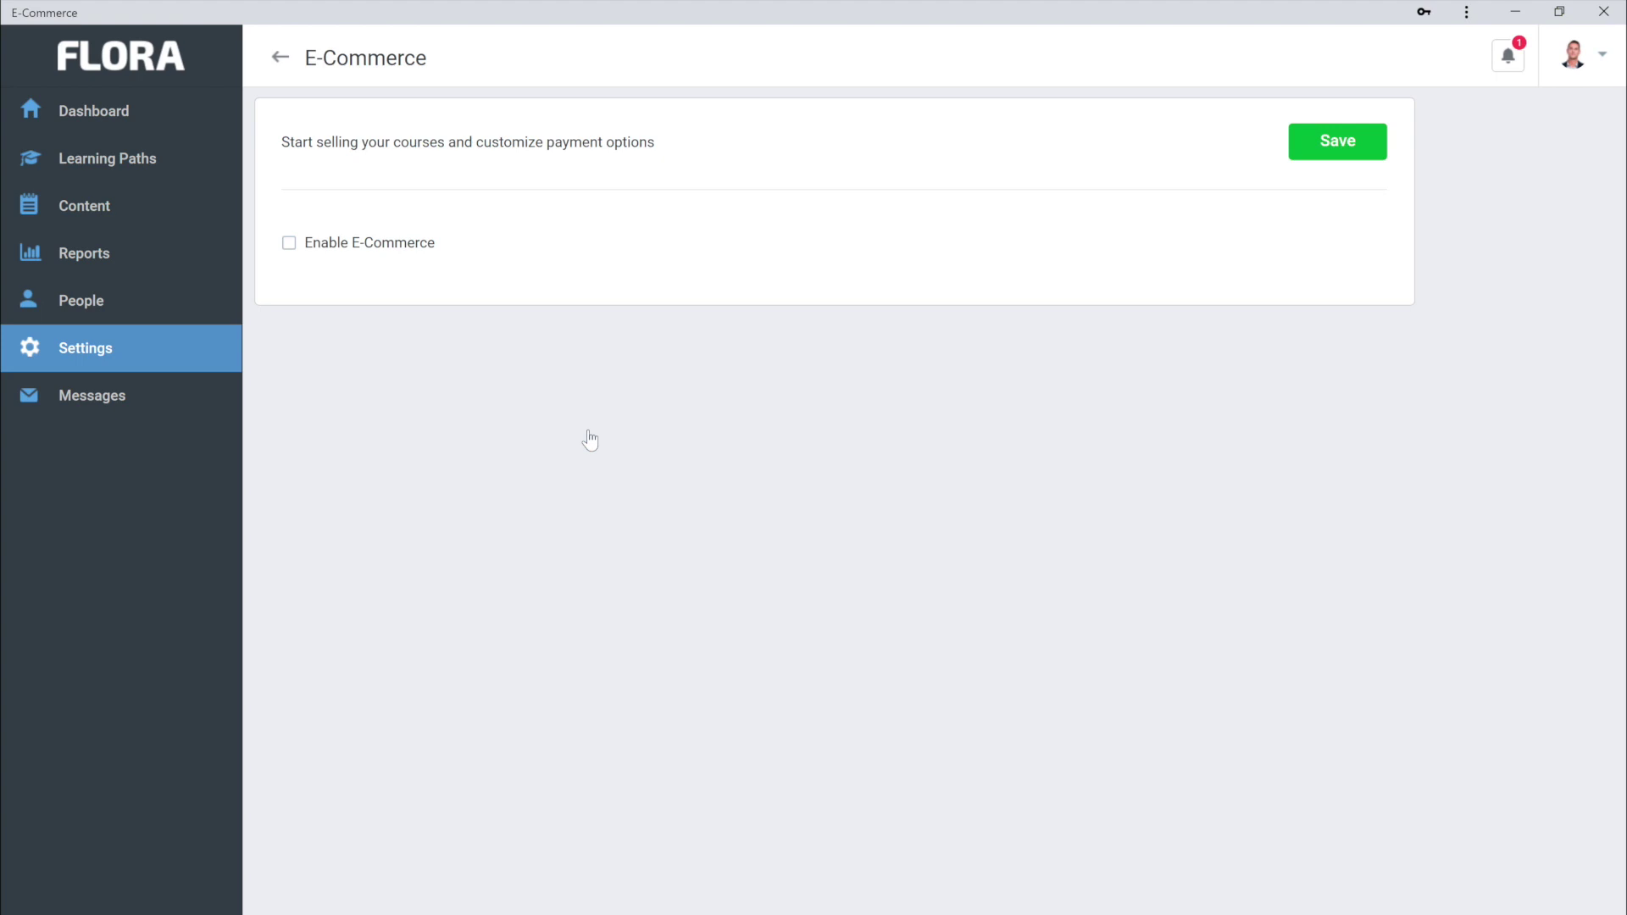
pyautogui.click(289, 244)
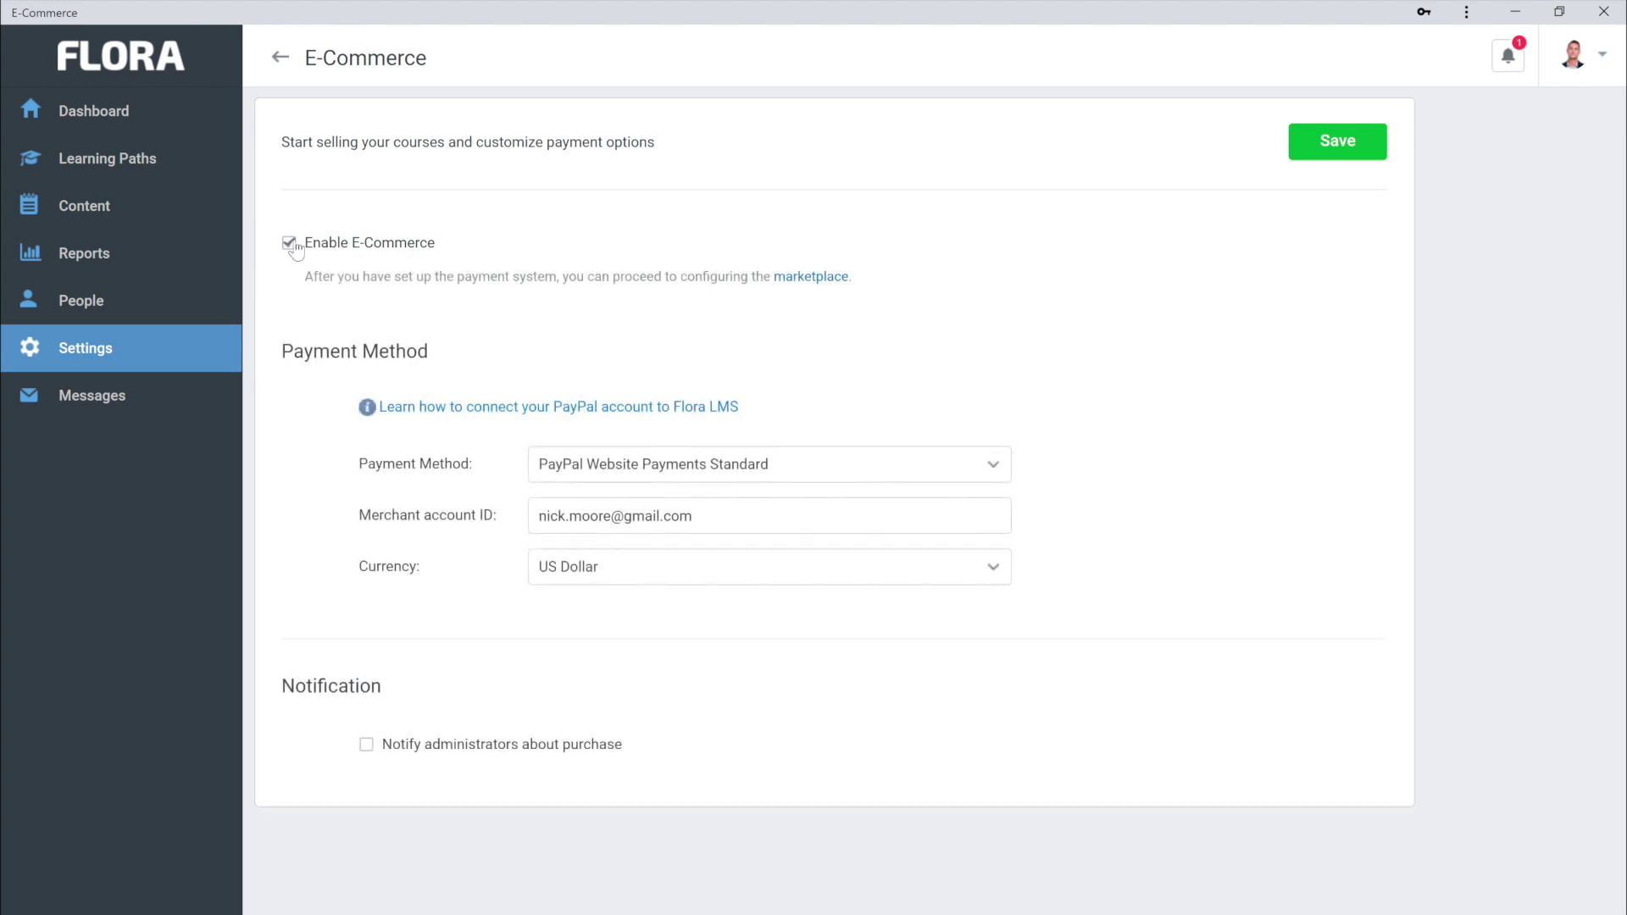
pyautogui.click(784, 470)
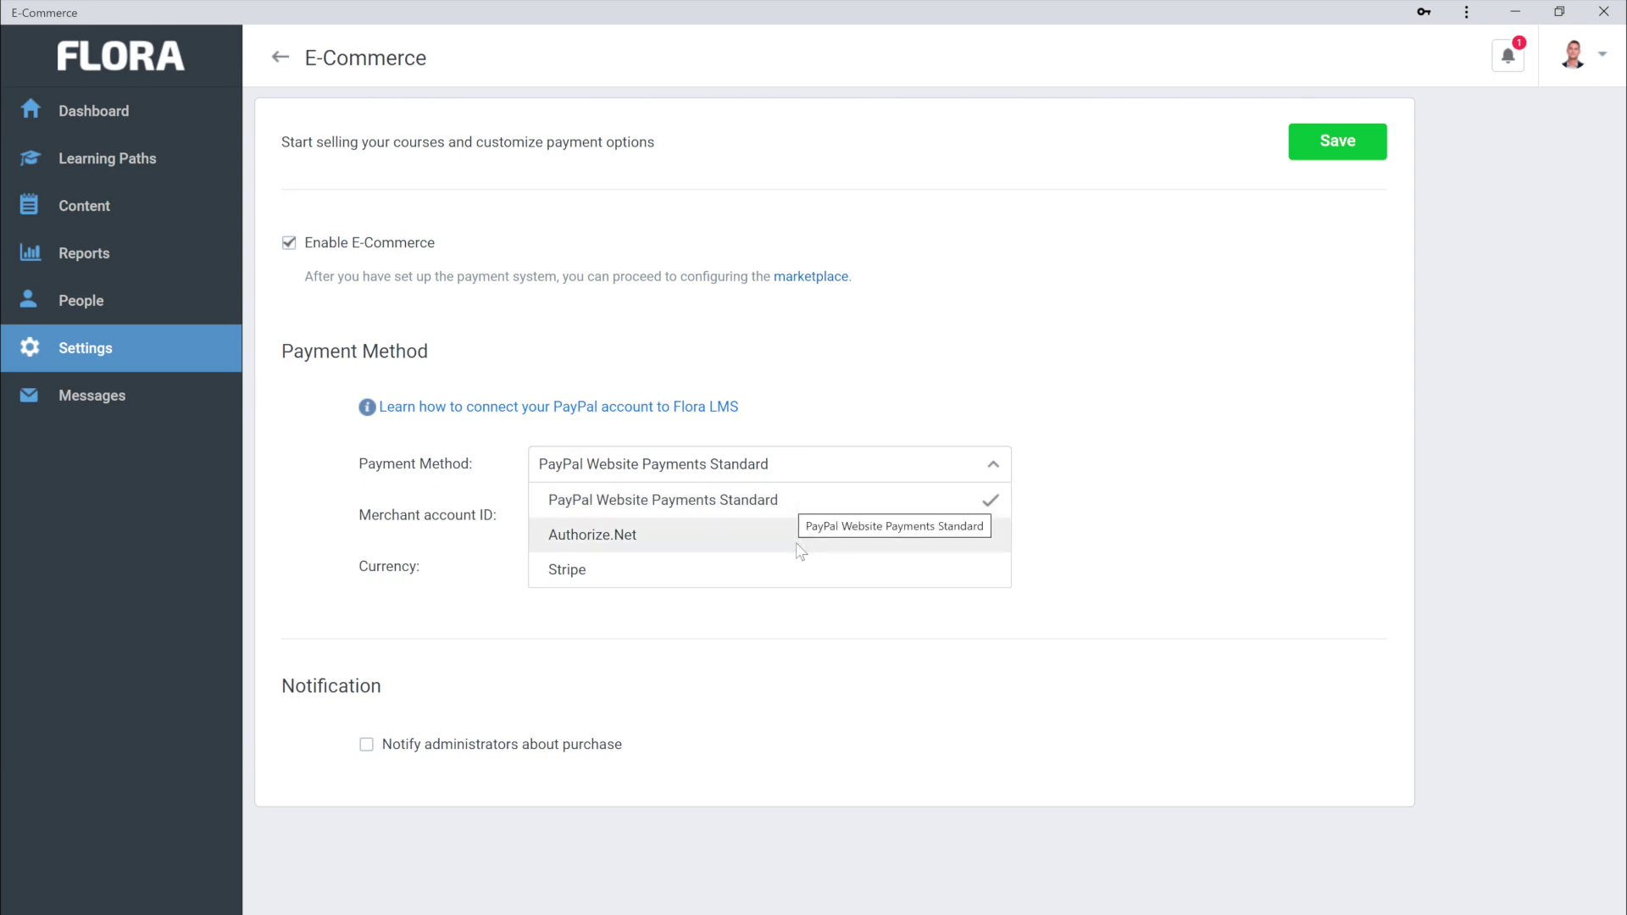
pyautogui.click(805, 500)
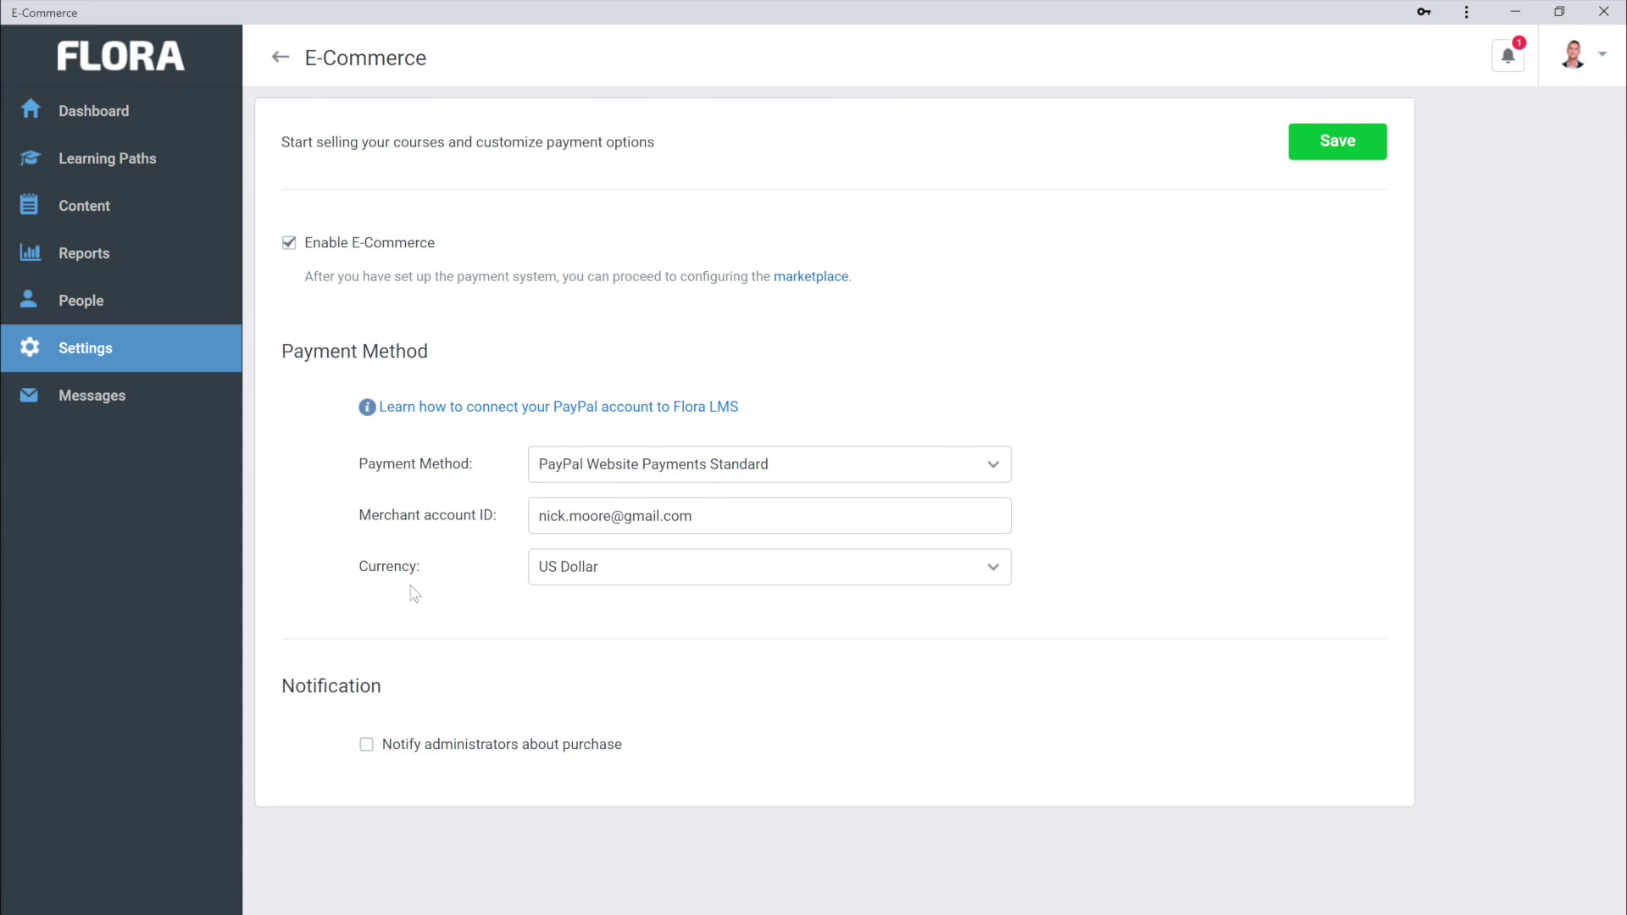
pyautogui.click(737, 566)
pyautogui.moveTo(1004, 382)
pyautogui.mouseDown()
pyautogui.moveTo(1002, 480)
pyautogui.moveTo(1008, 386)
pyautogui.mouseUp()
# Step: Keep US Dollar as currency and save the E-Commerce settings
pyautogui.click(1042, 381)
pyautogui.click(1336, 144)
pyautogui.click(281, 58)
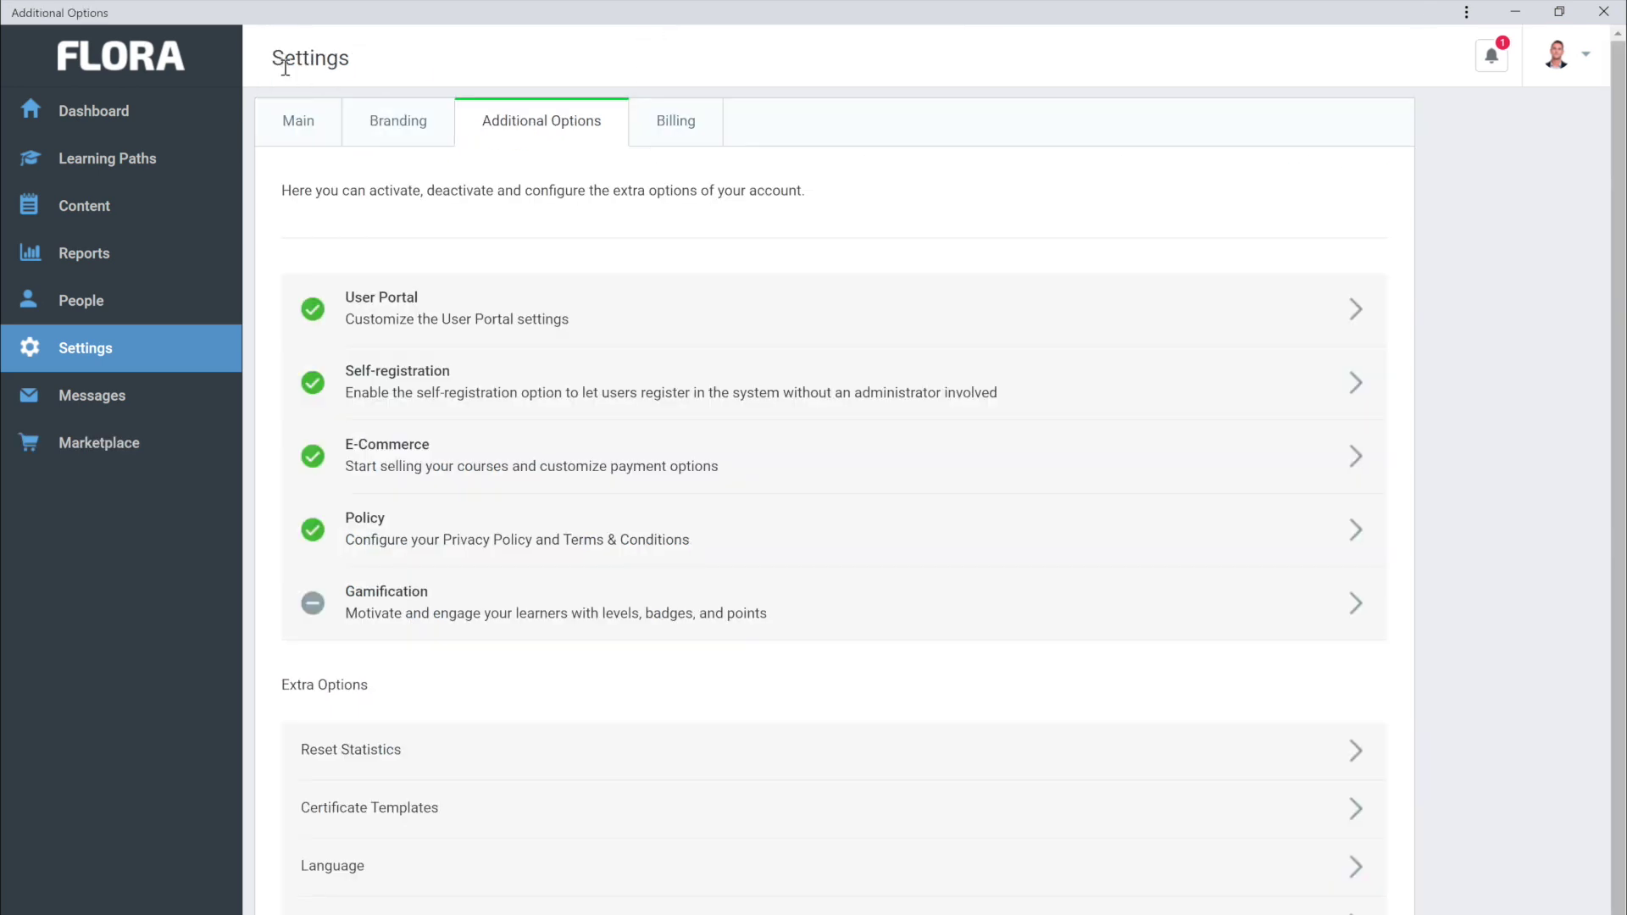
# Step: Enable gamification in Additional Options and save it
pyautogui.click(615, 586)
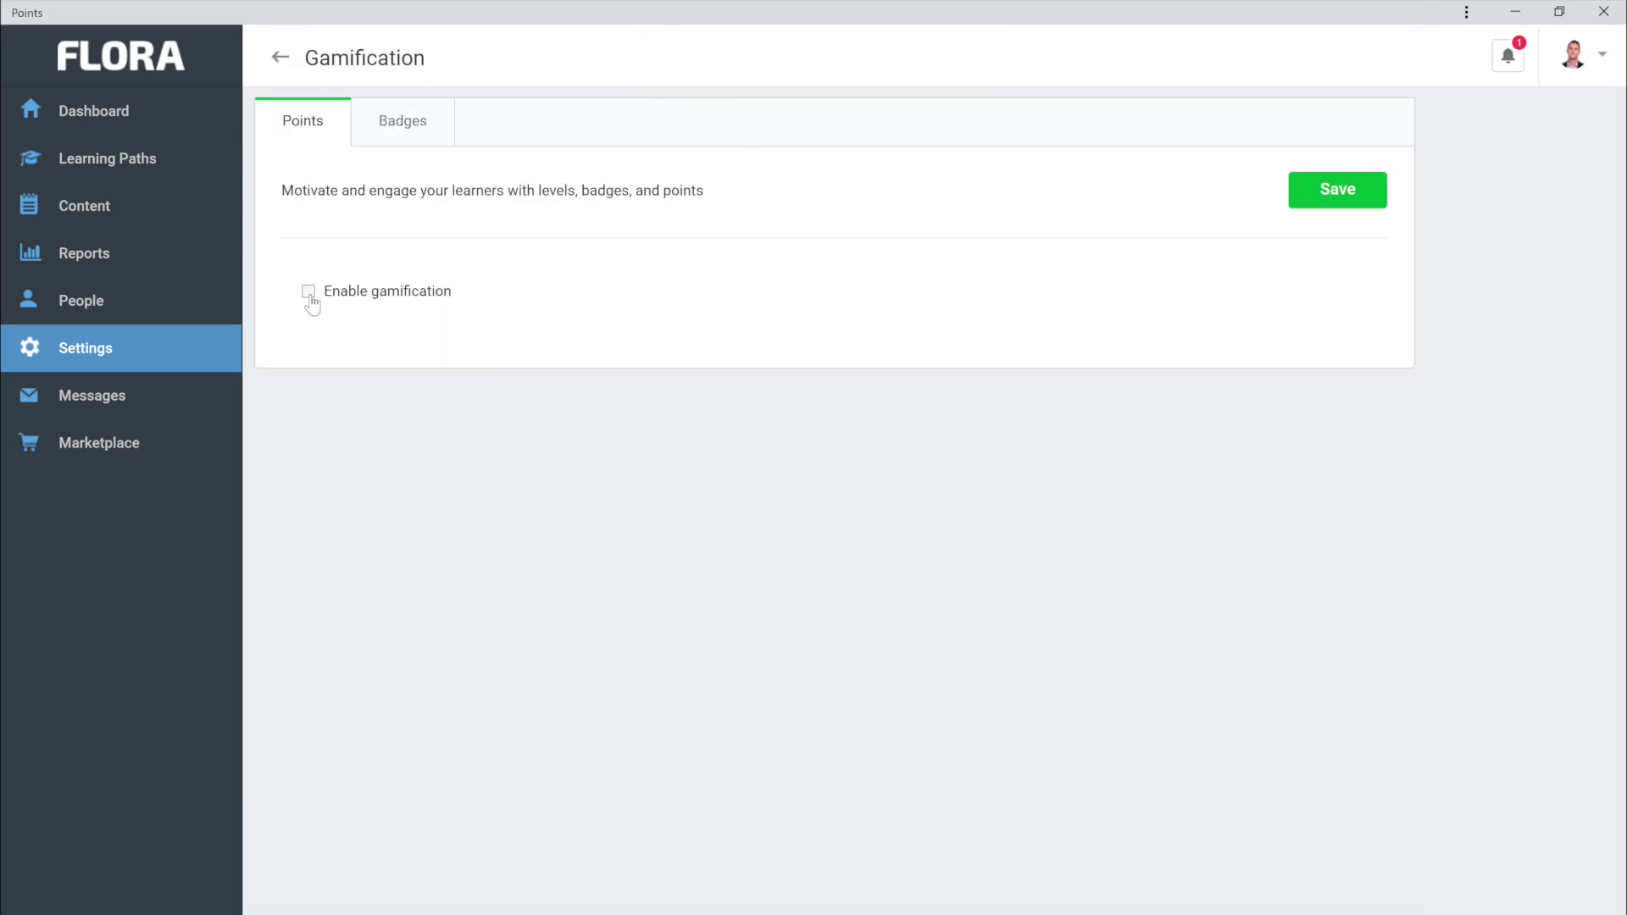
pyautogui.click(308, 291)
pyautogui.click(1335, 195)
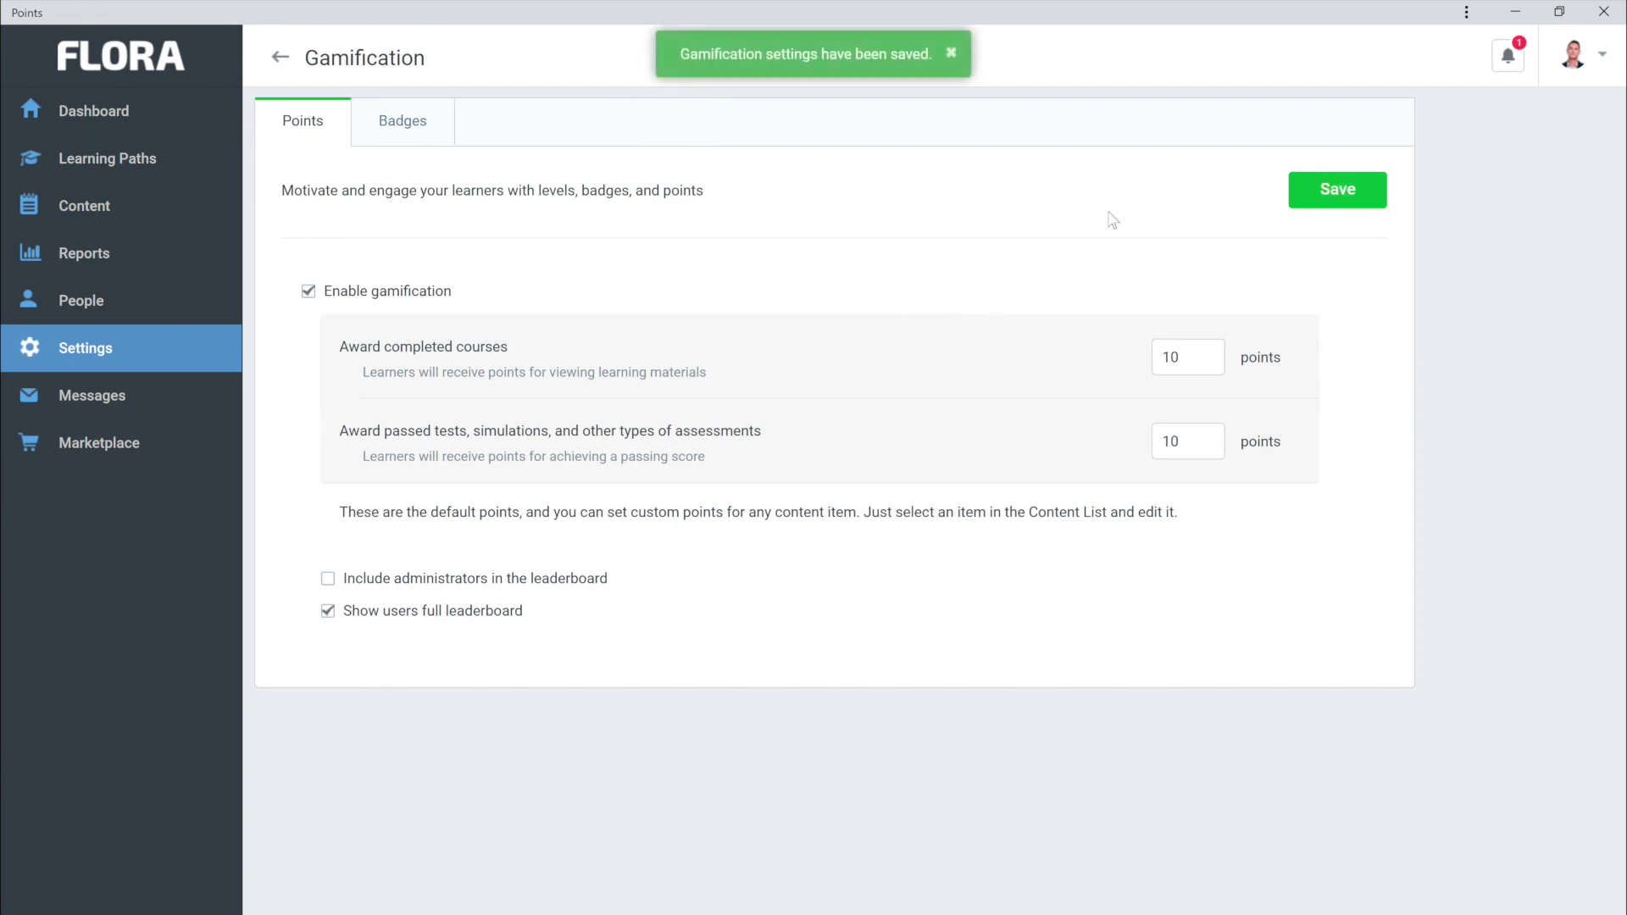
pyautogui.click(281, 59)
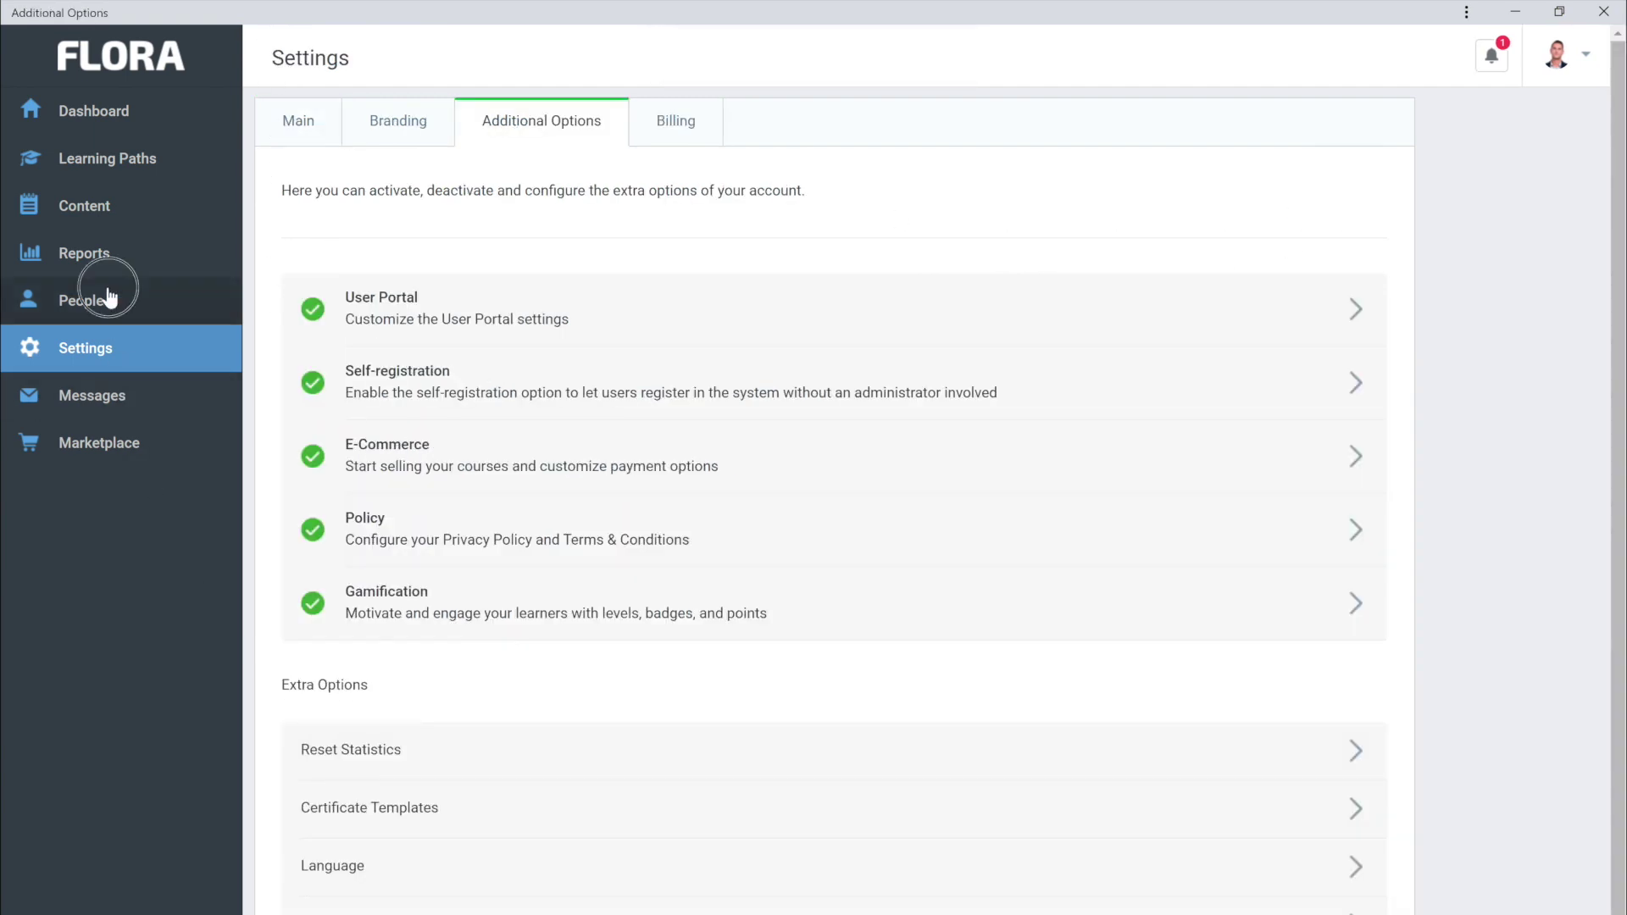
# Step: Go via People to the Content List of ten courses, glancing at the Add Course options
pyautogui.click(150, 316)
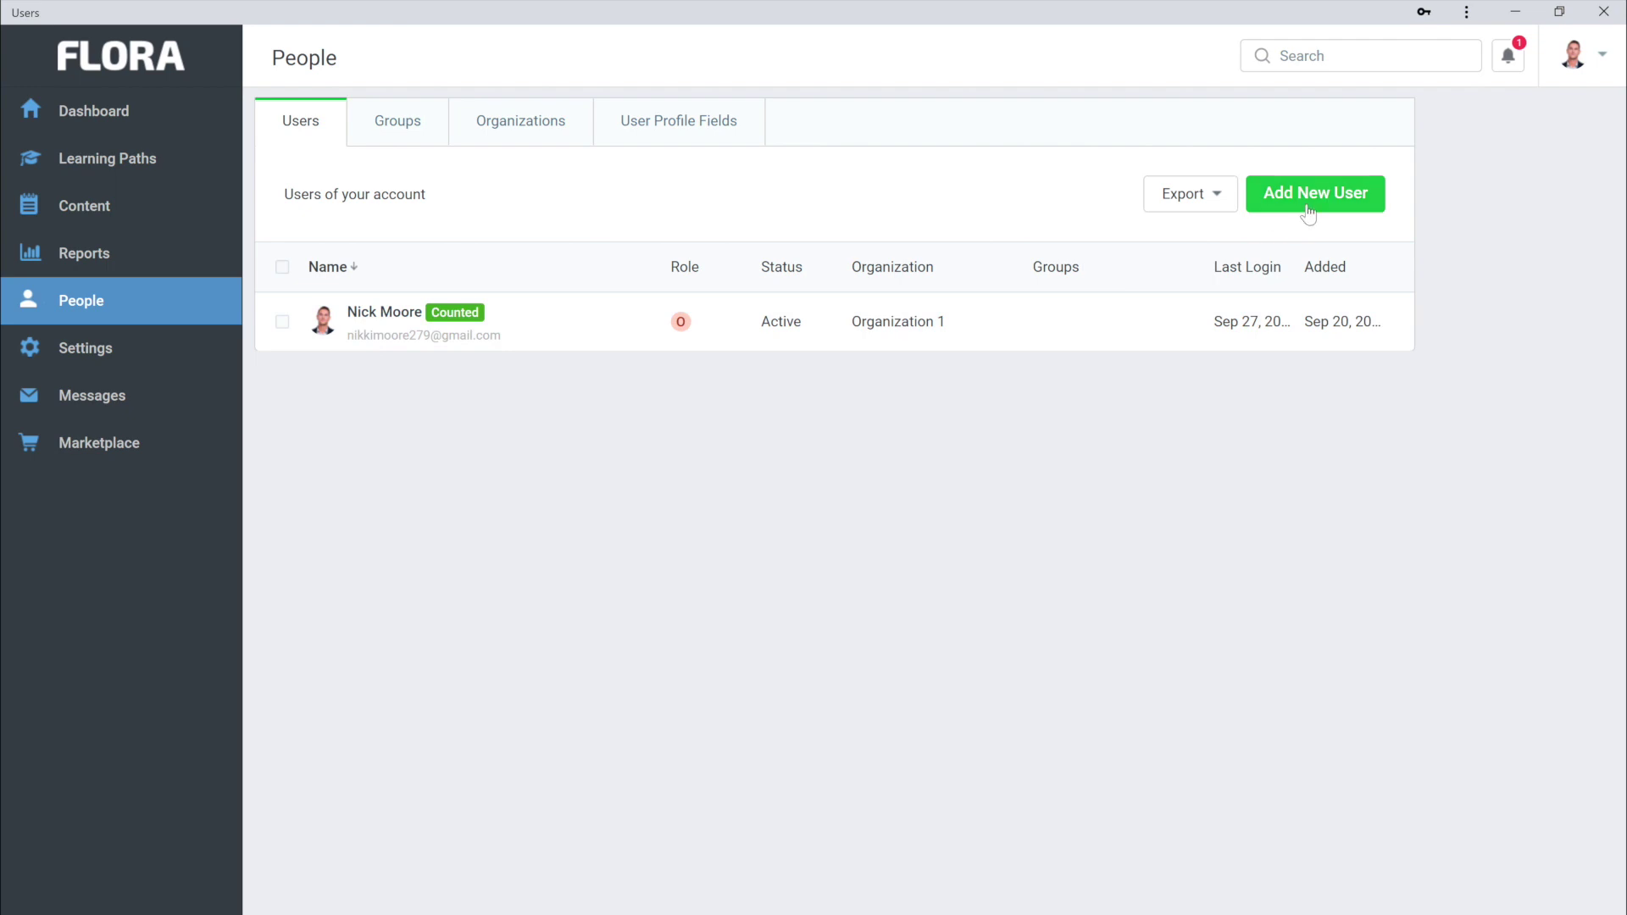
pyautogui.click(193, 214)
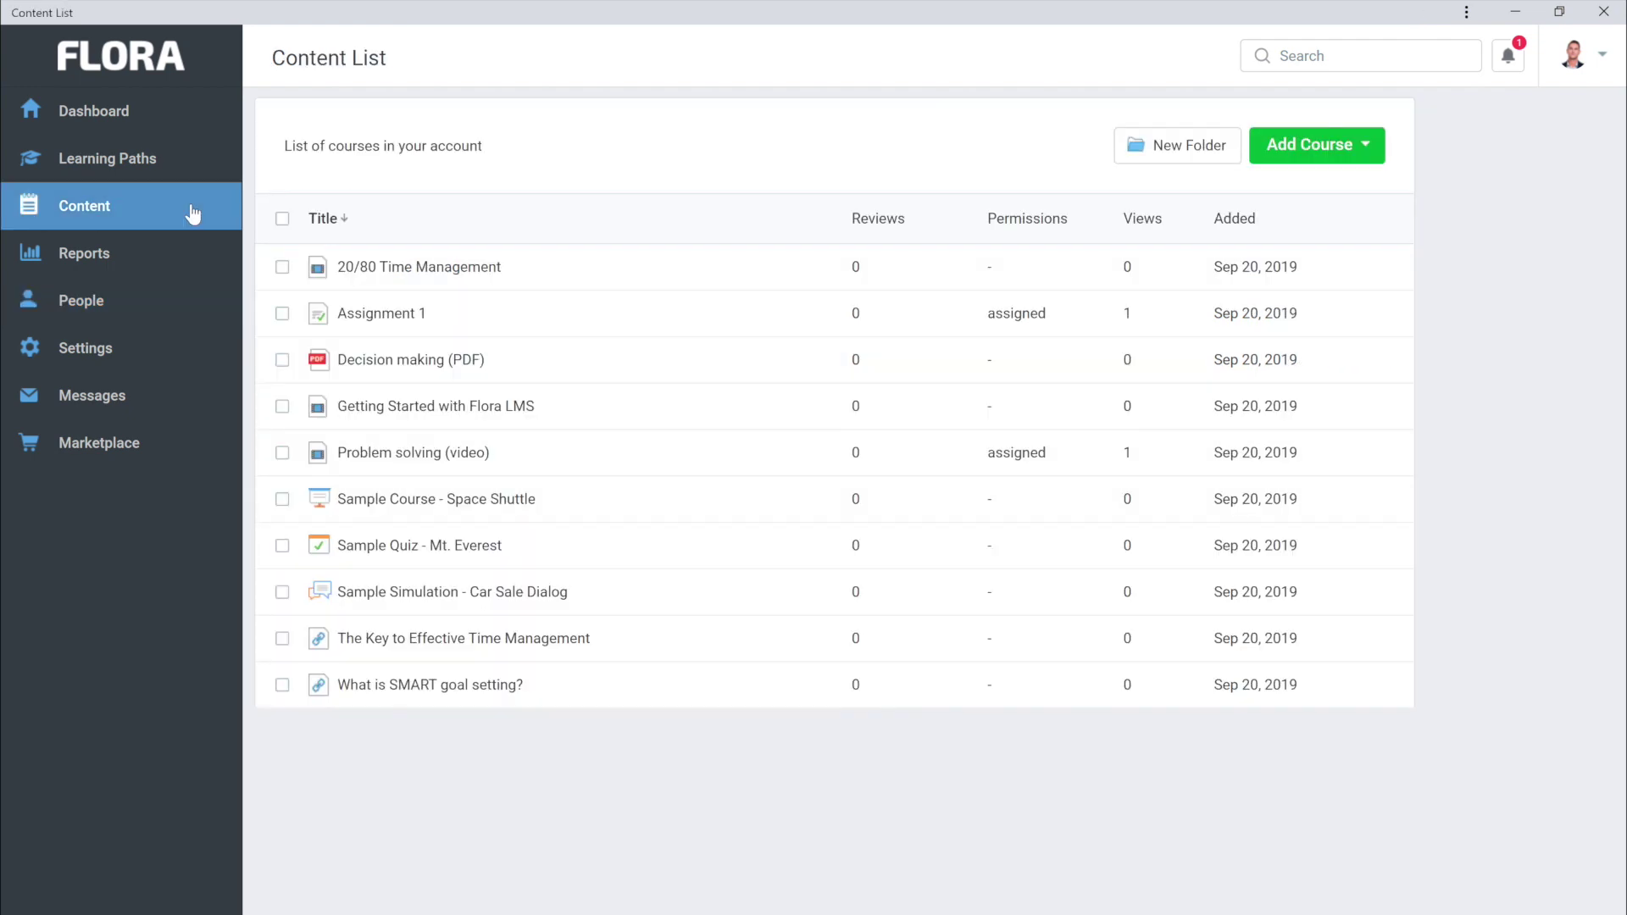
pyautogui.click(1369, 153)
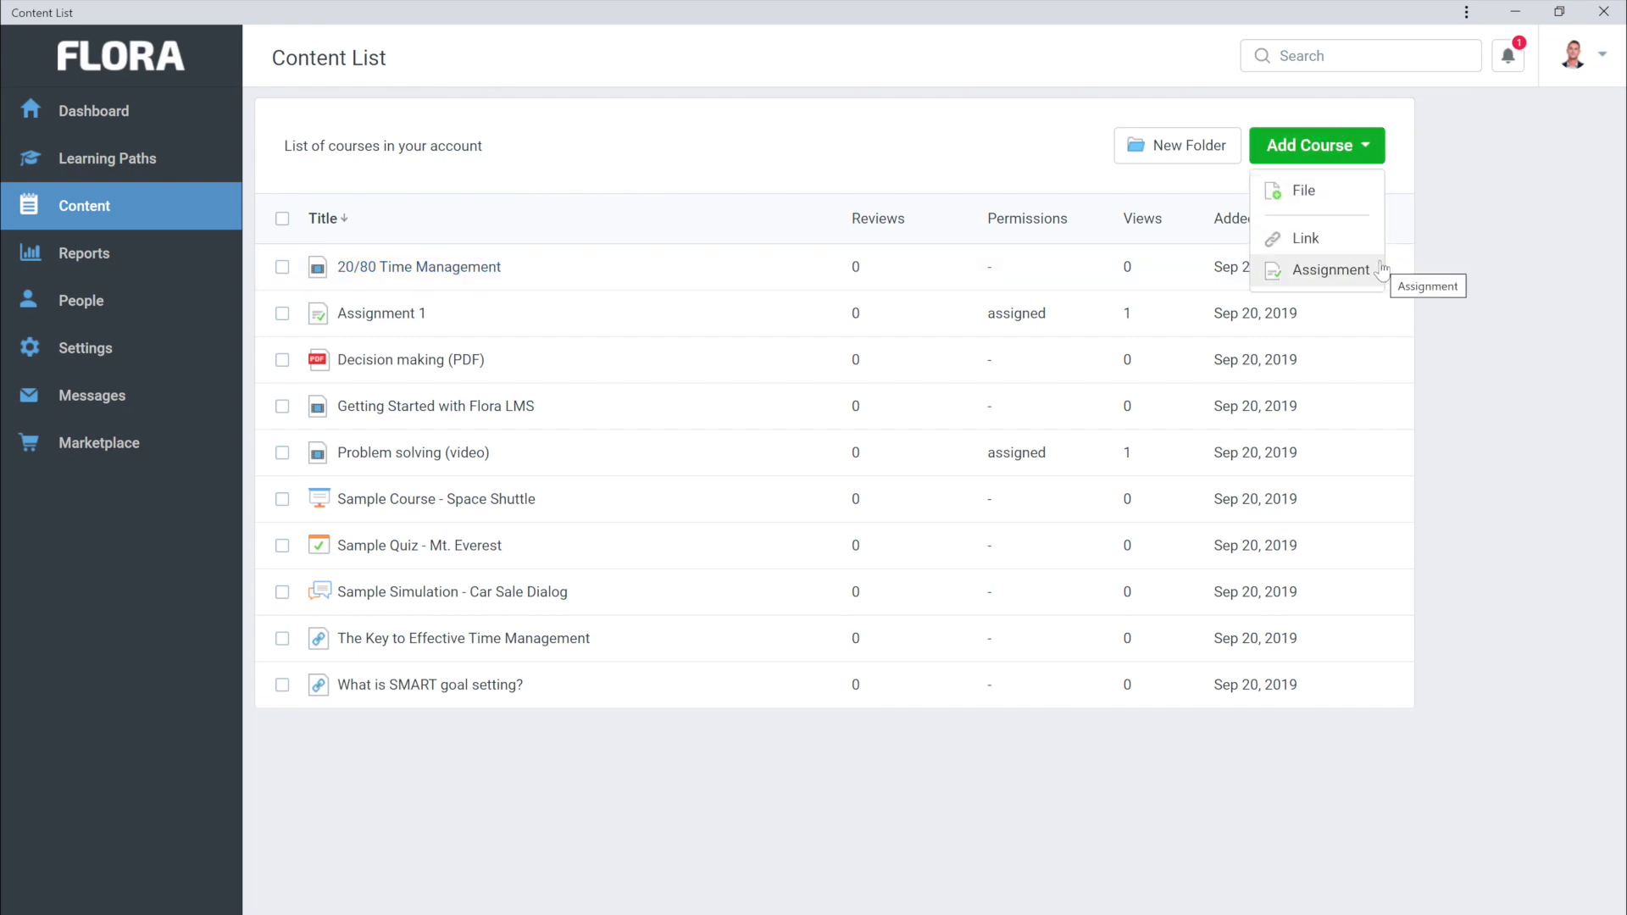
pyautogui.click(1338, 152)
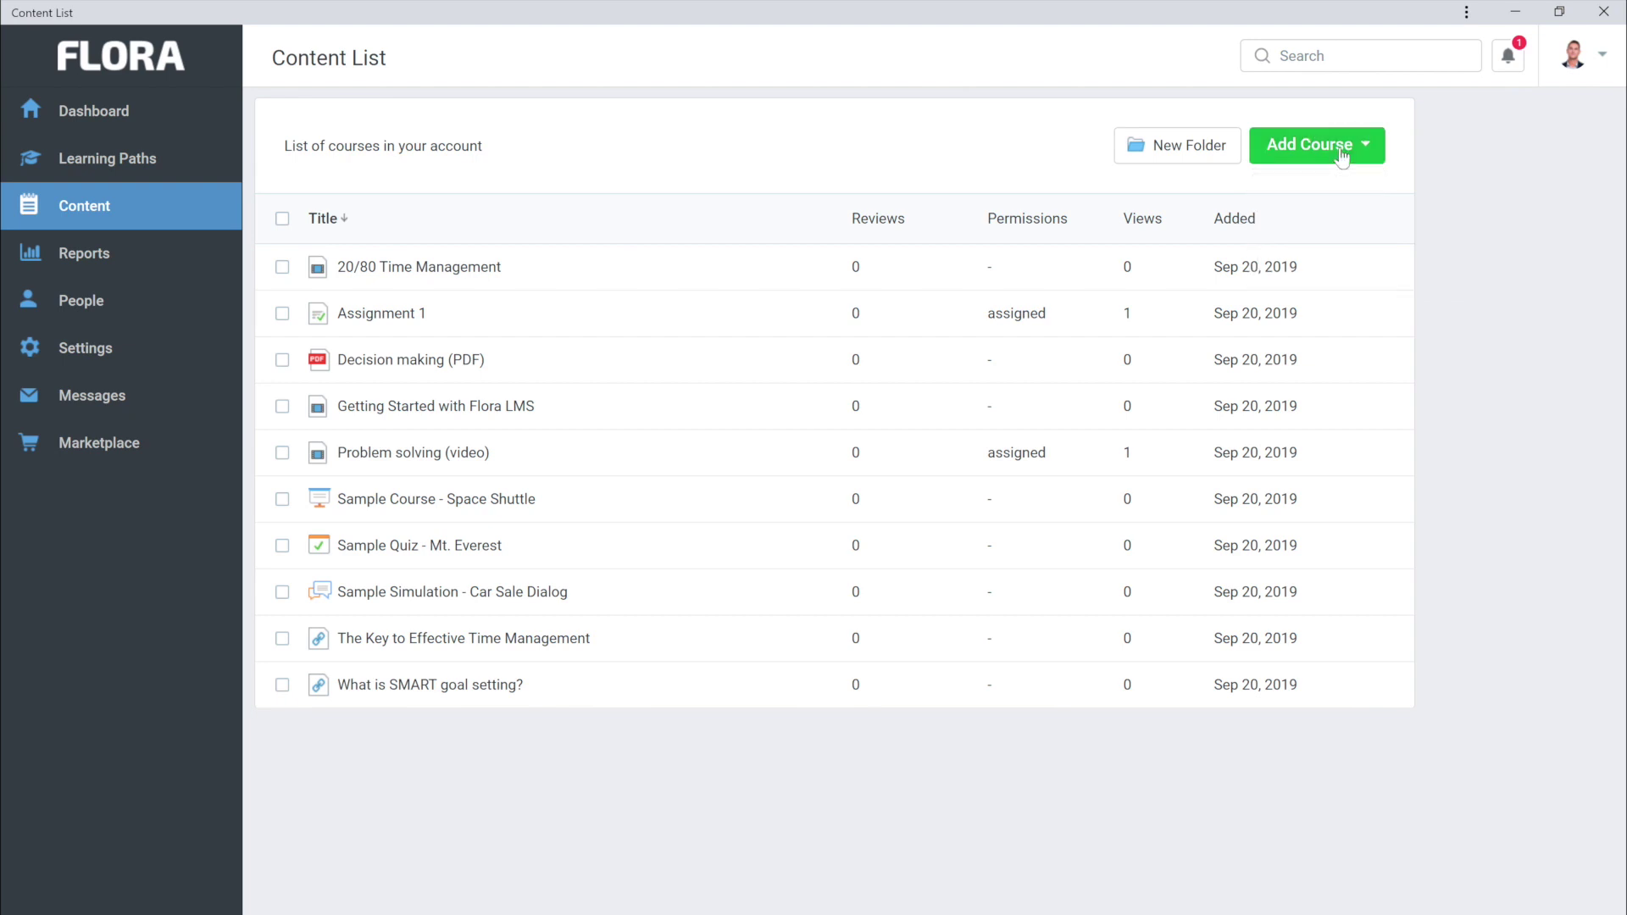
# Step: Make 20/80 Time Management paid marketplace content priced at 10 USD and save
pyautogui.click(410, 265)
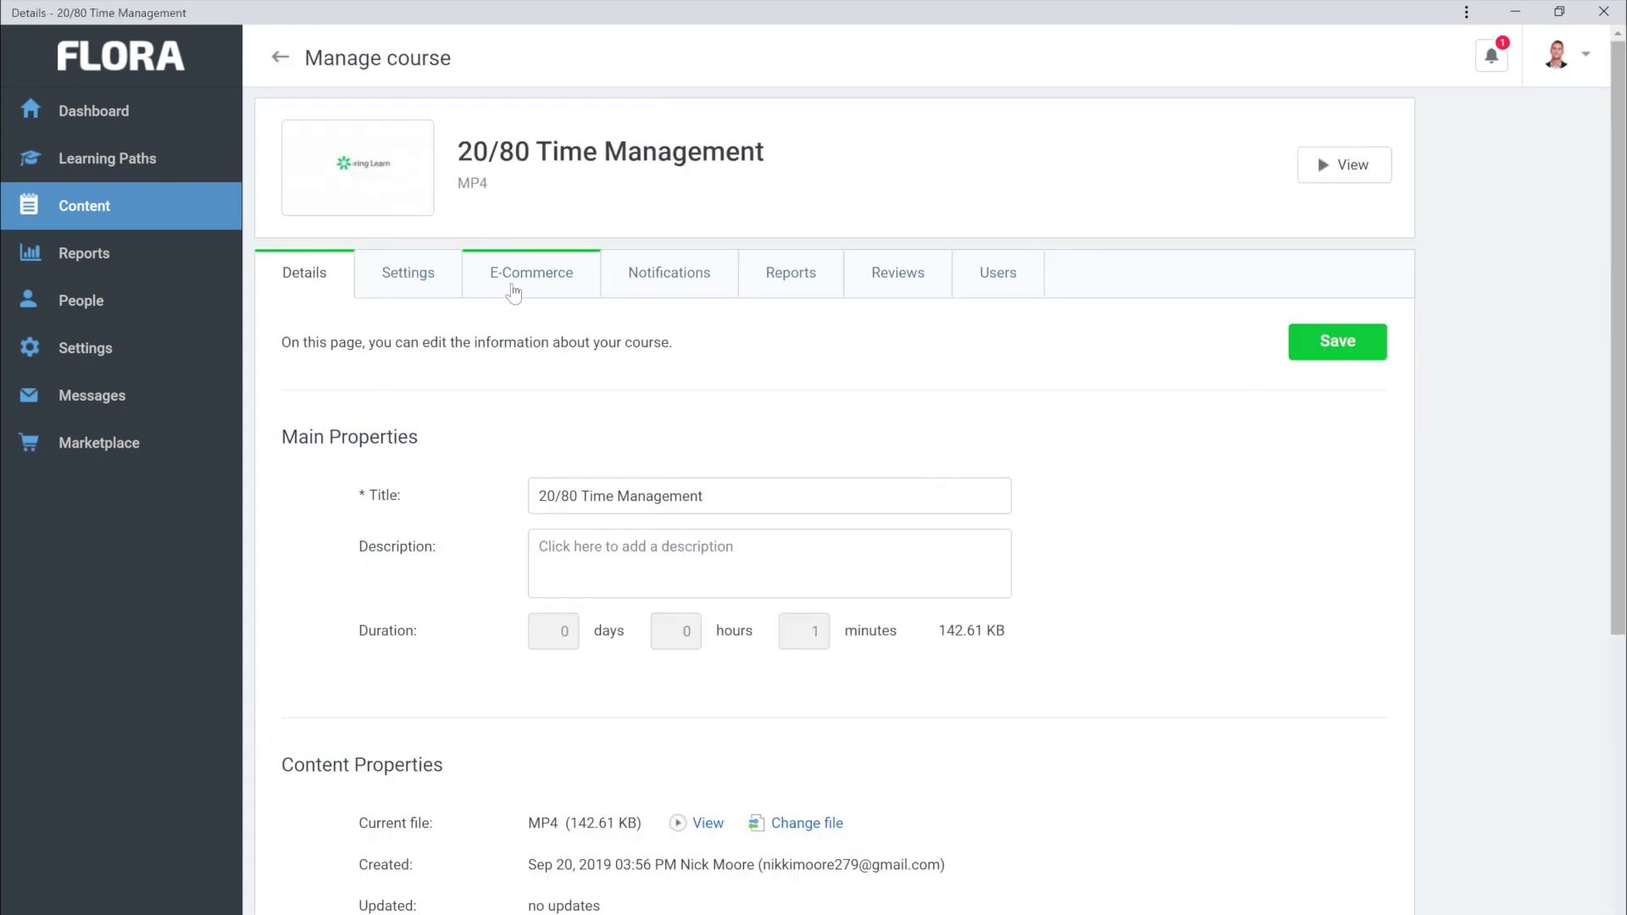
pyautogui.click(514, 293)
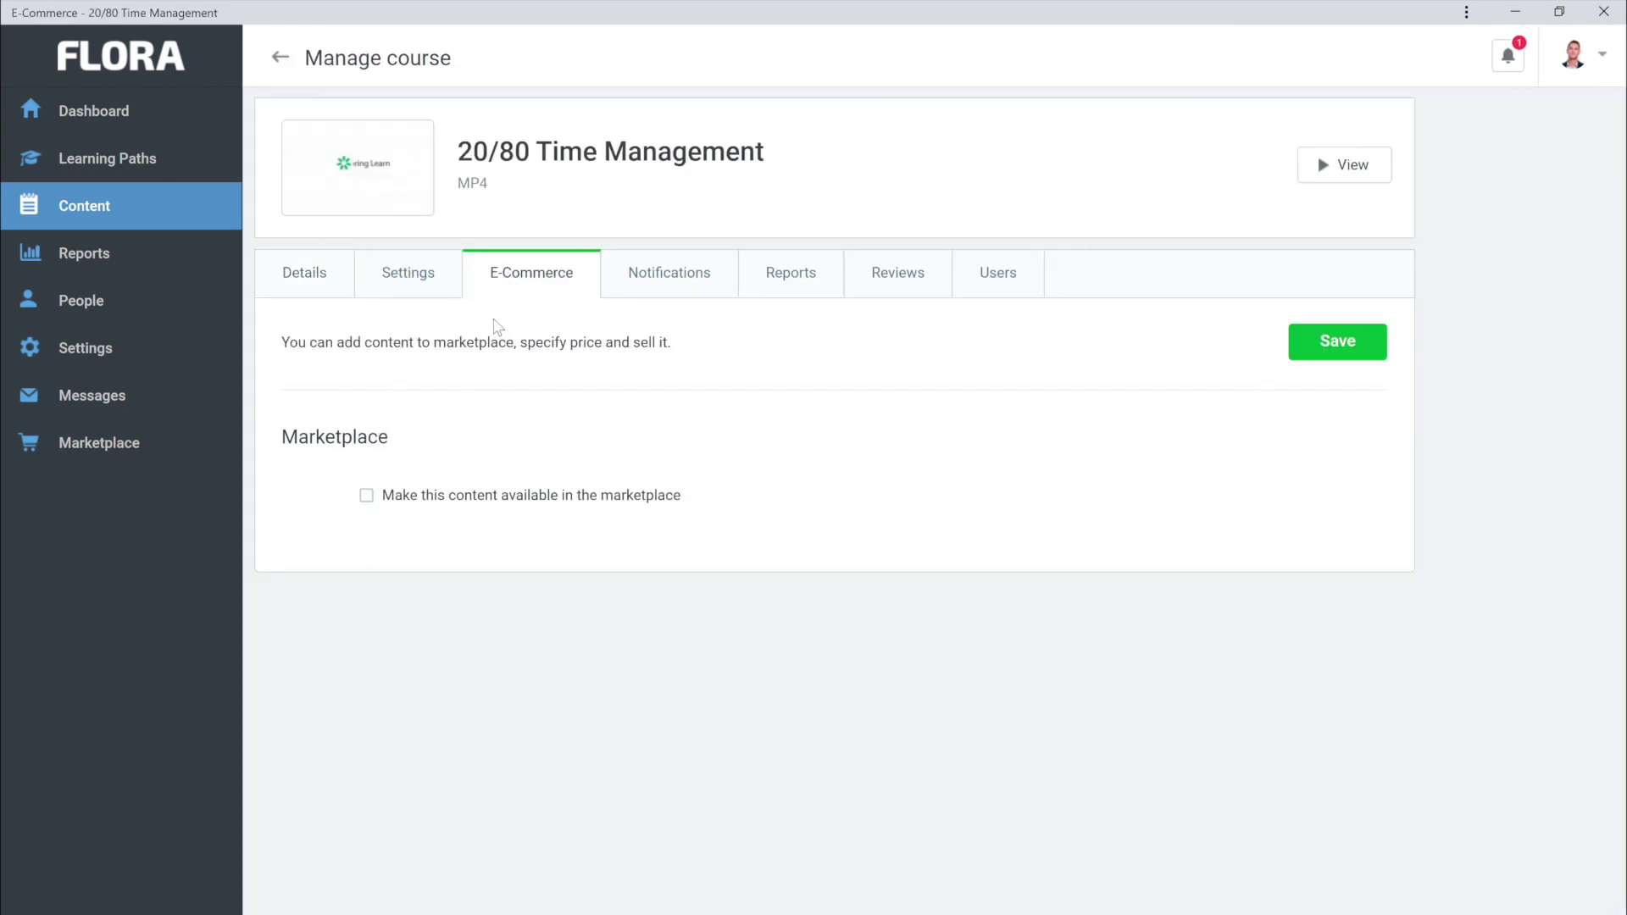
pyautogui.click(366, 496)
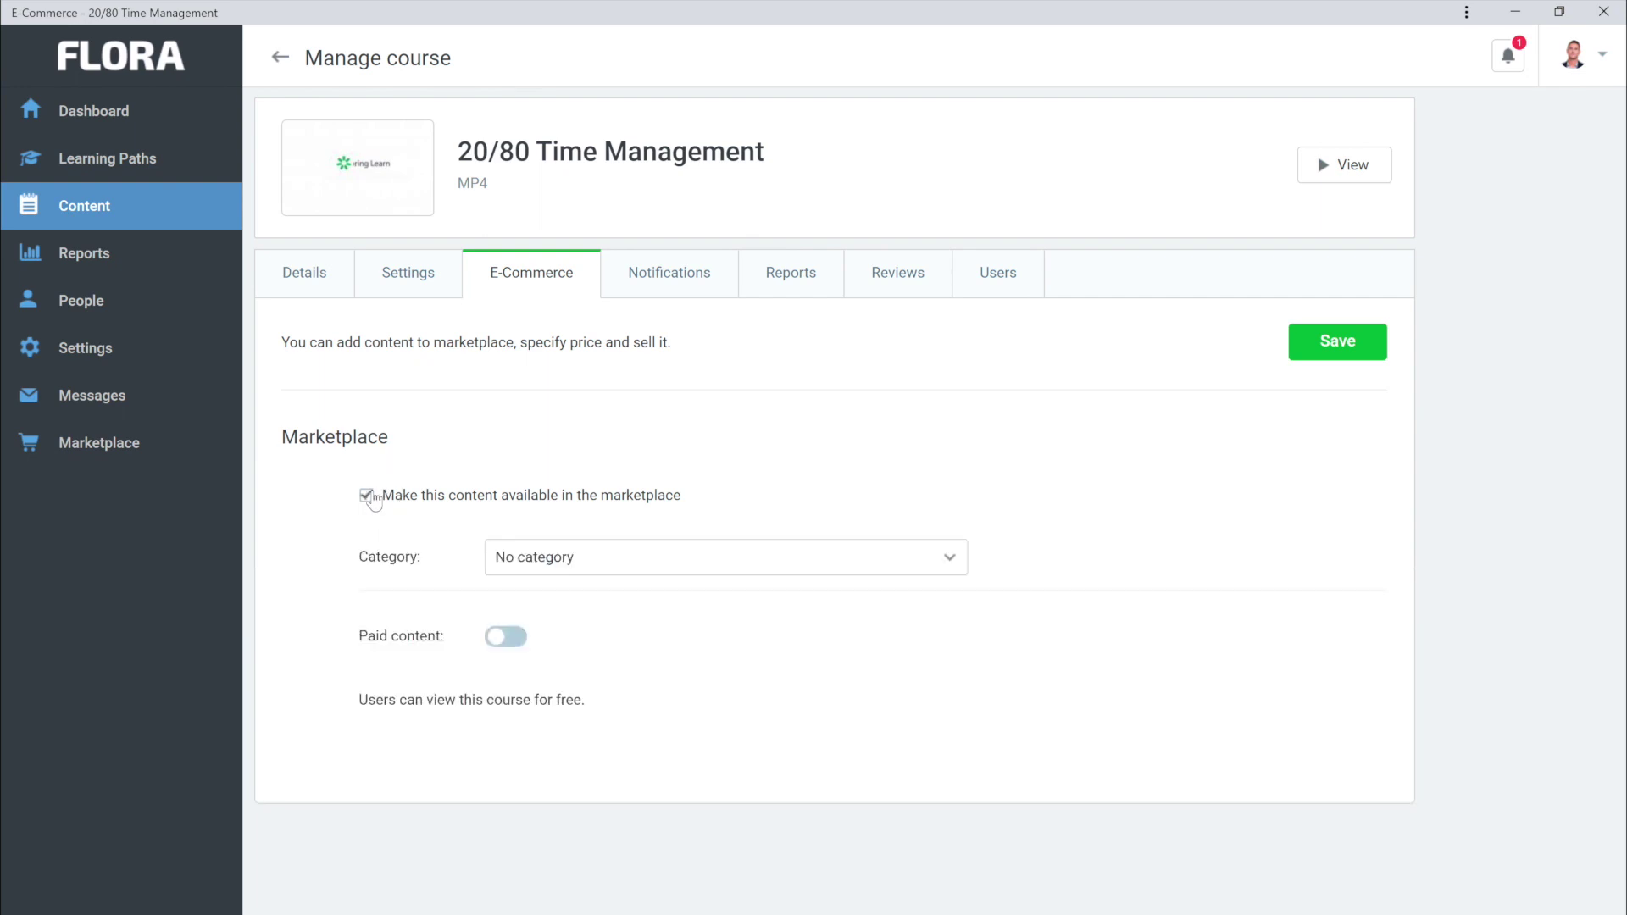
pyautogui.click(507, 639)
pyautogui.doubleClick(499, 700)
pyautogui.write('10')
pyautogui.click(1323, 341)
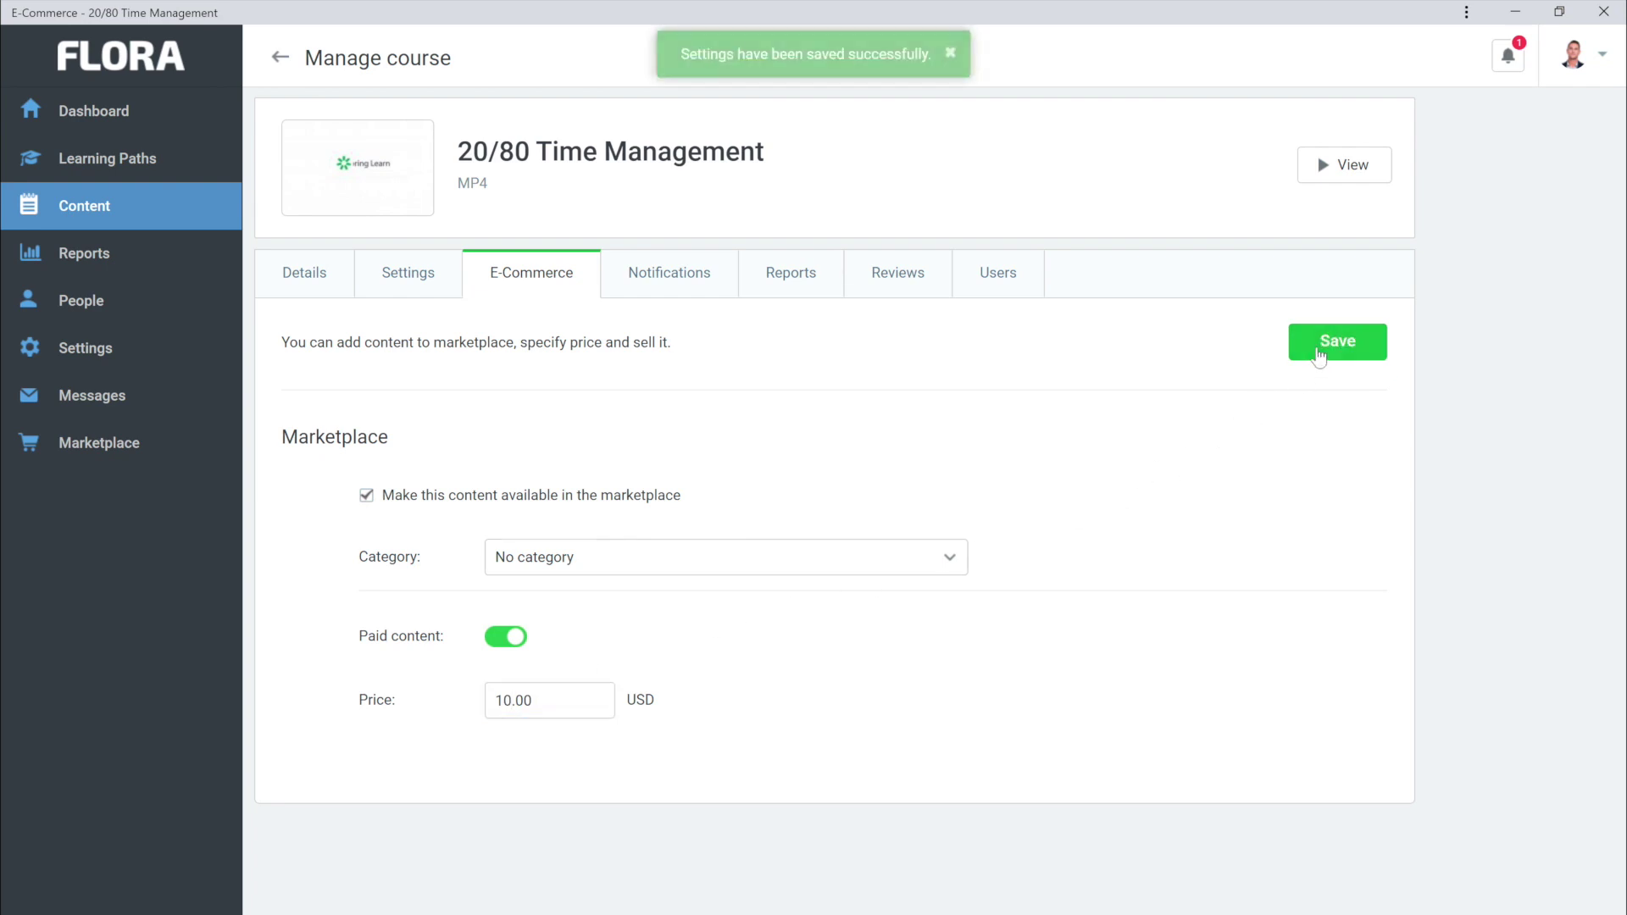
# Step: Open the Marketplace and browse Categories, then the Coupons tab with 15% and 10% coupons
pyautogui.click(204, 443)
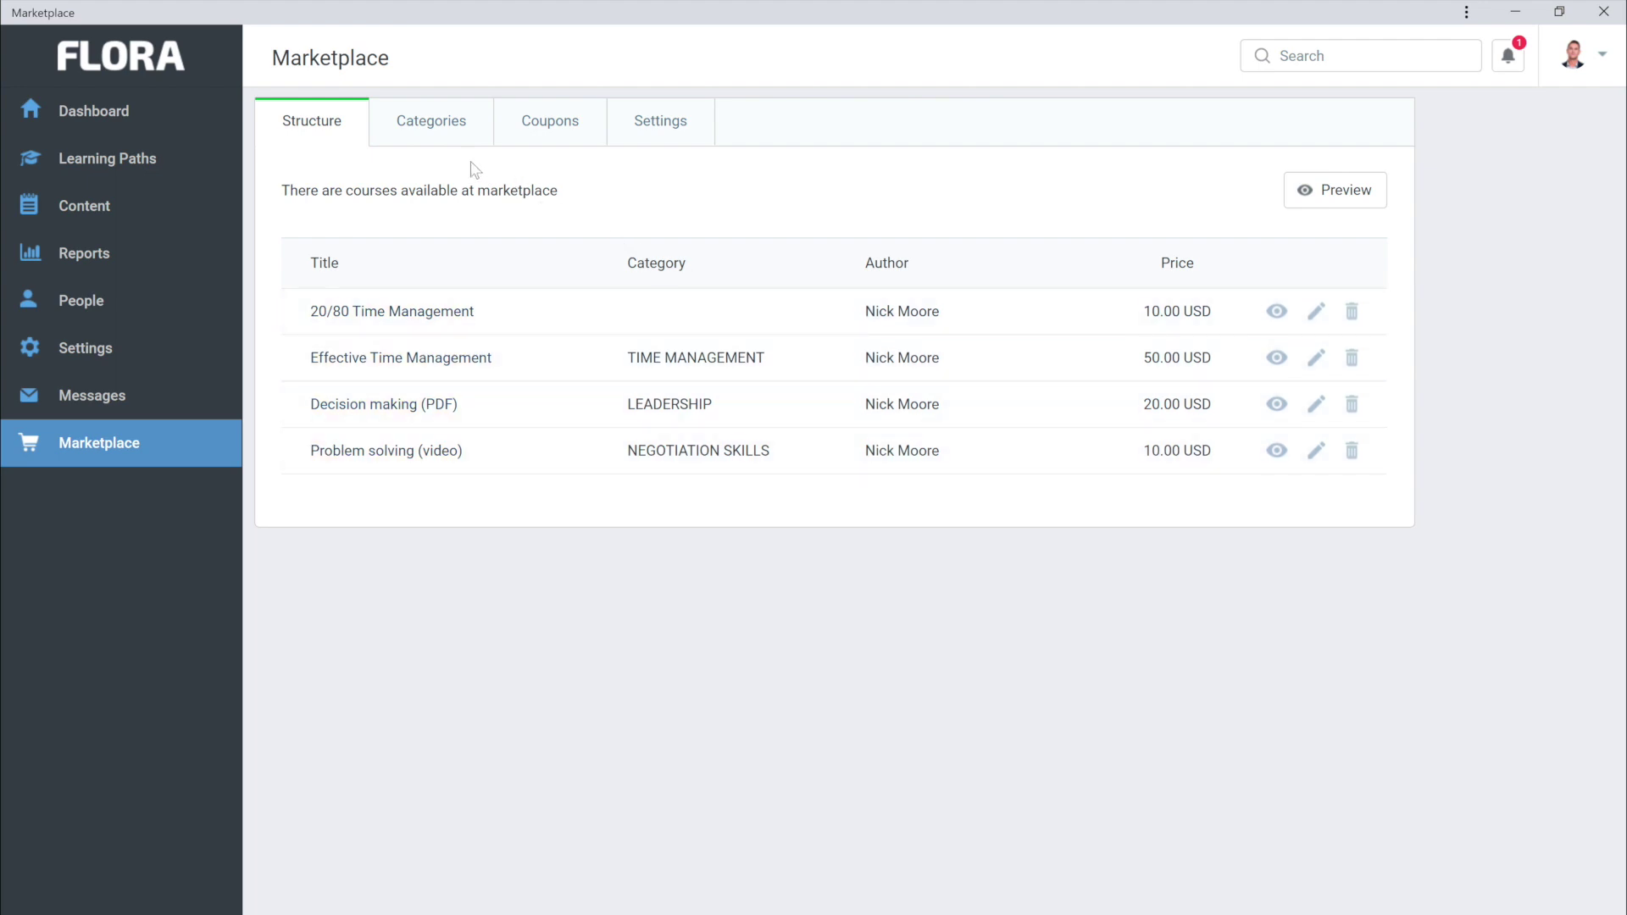
pyautogui.click(425, 138)
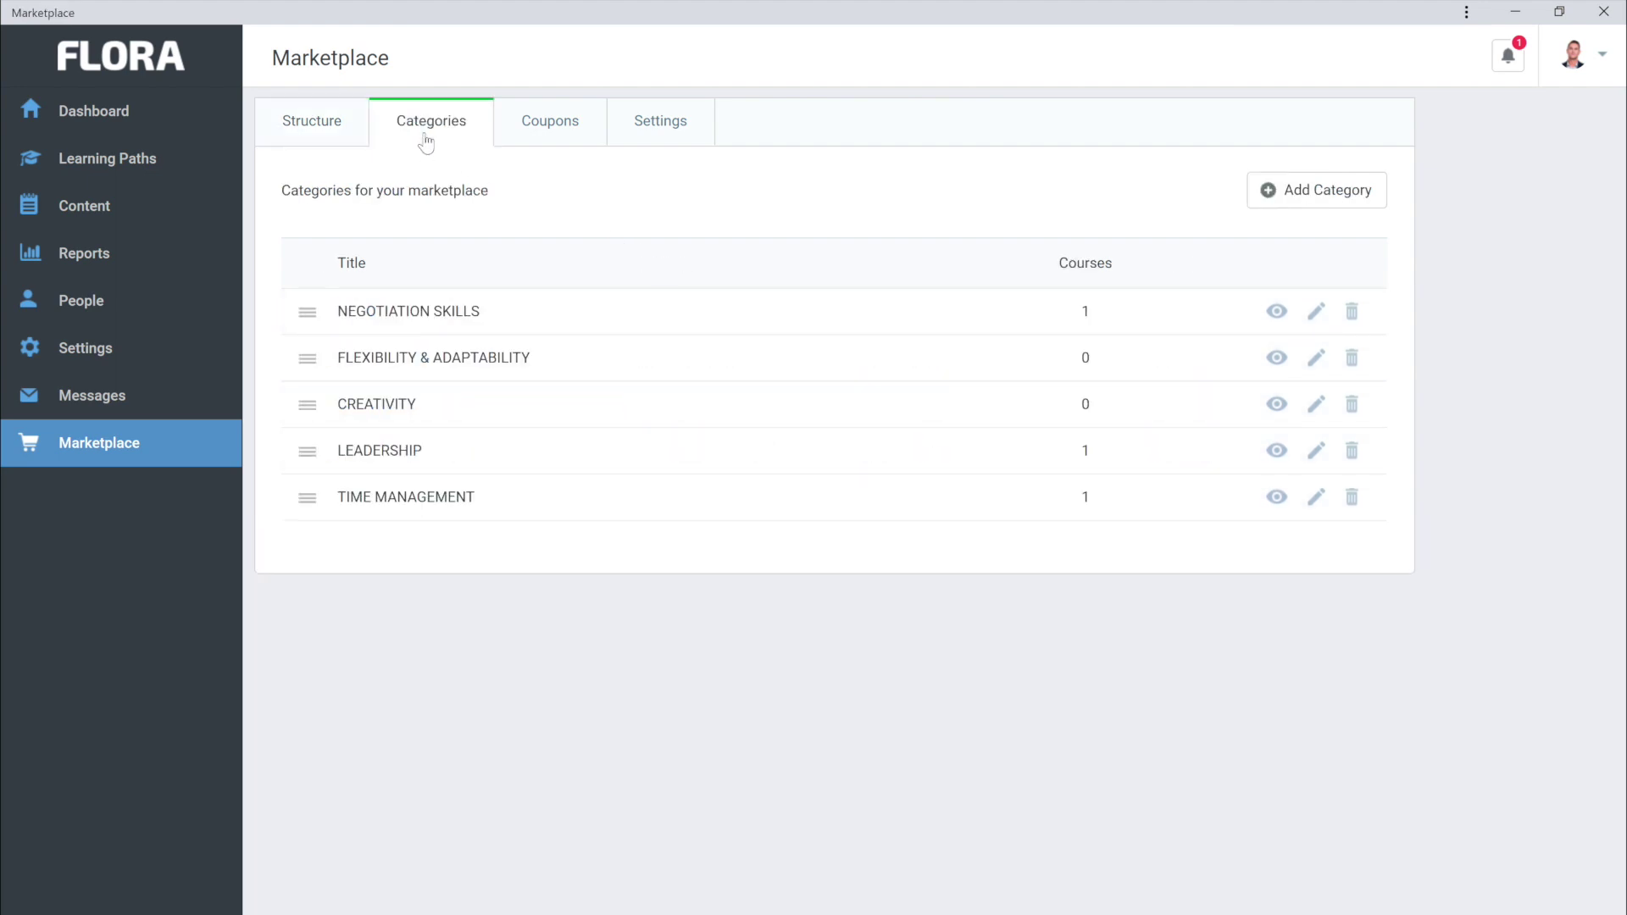
pyautogui.click(542, 138)
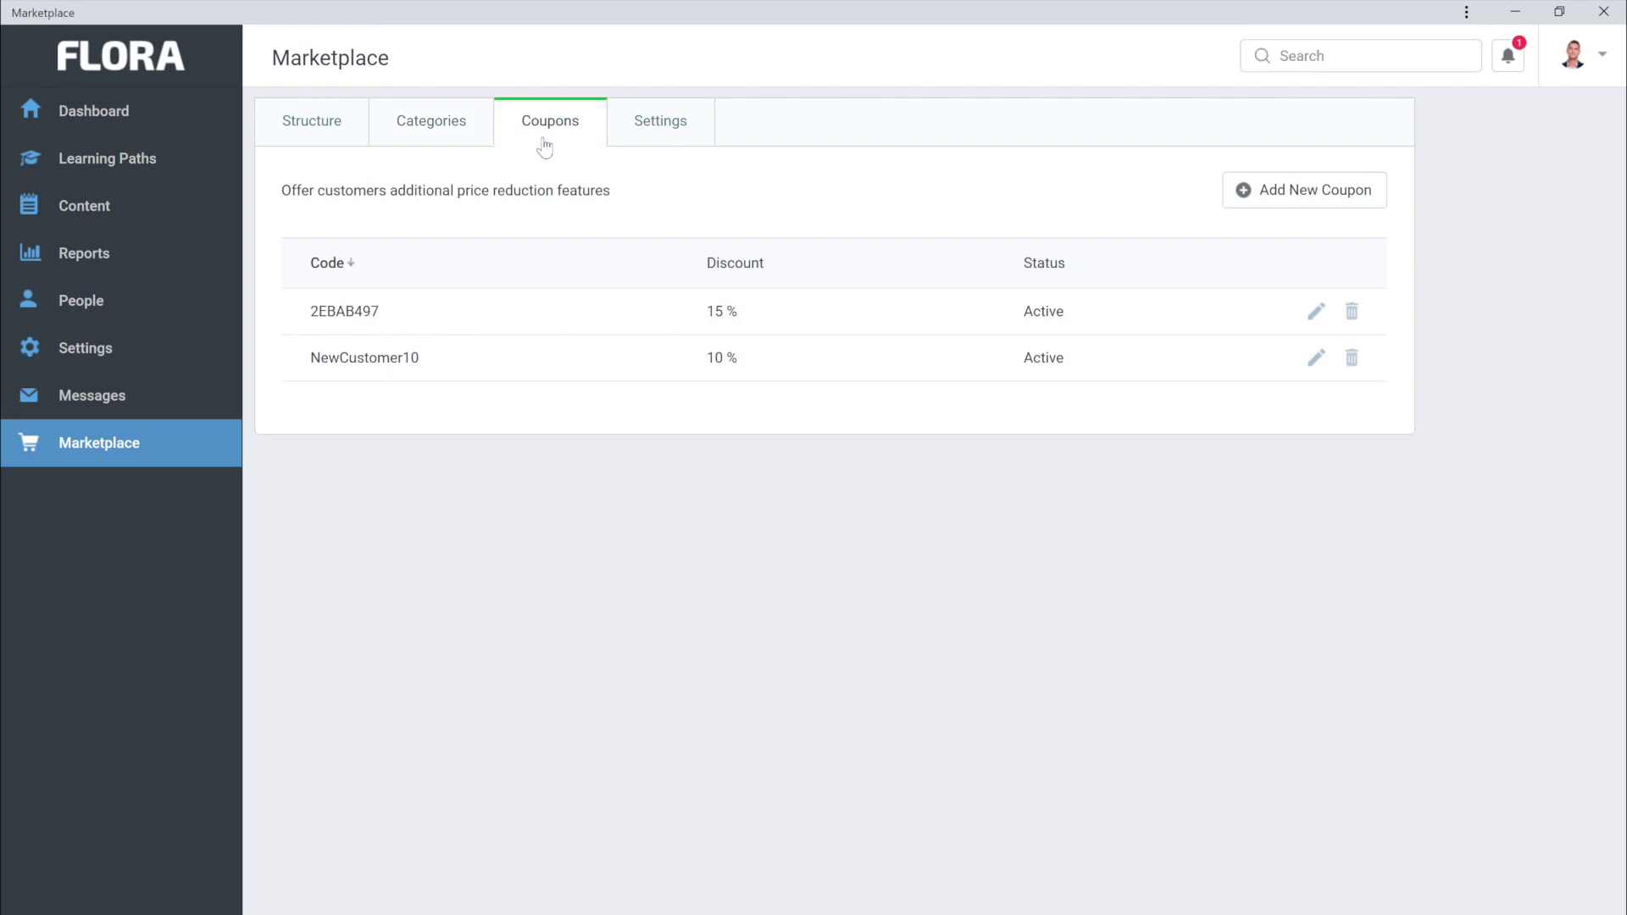
# Step: Make Assignment 1 the featured course in Marketplace Settings and save the settings
pyautogui.click(659, 148)
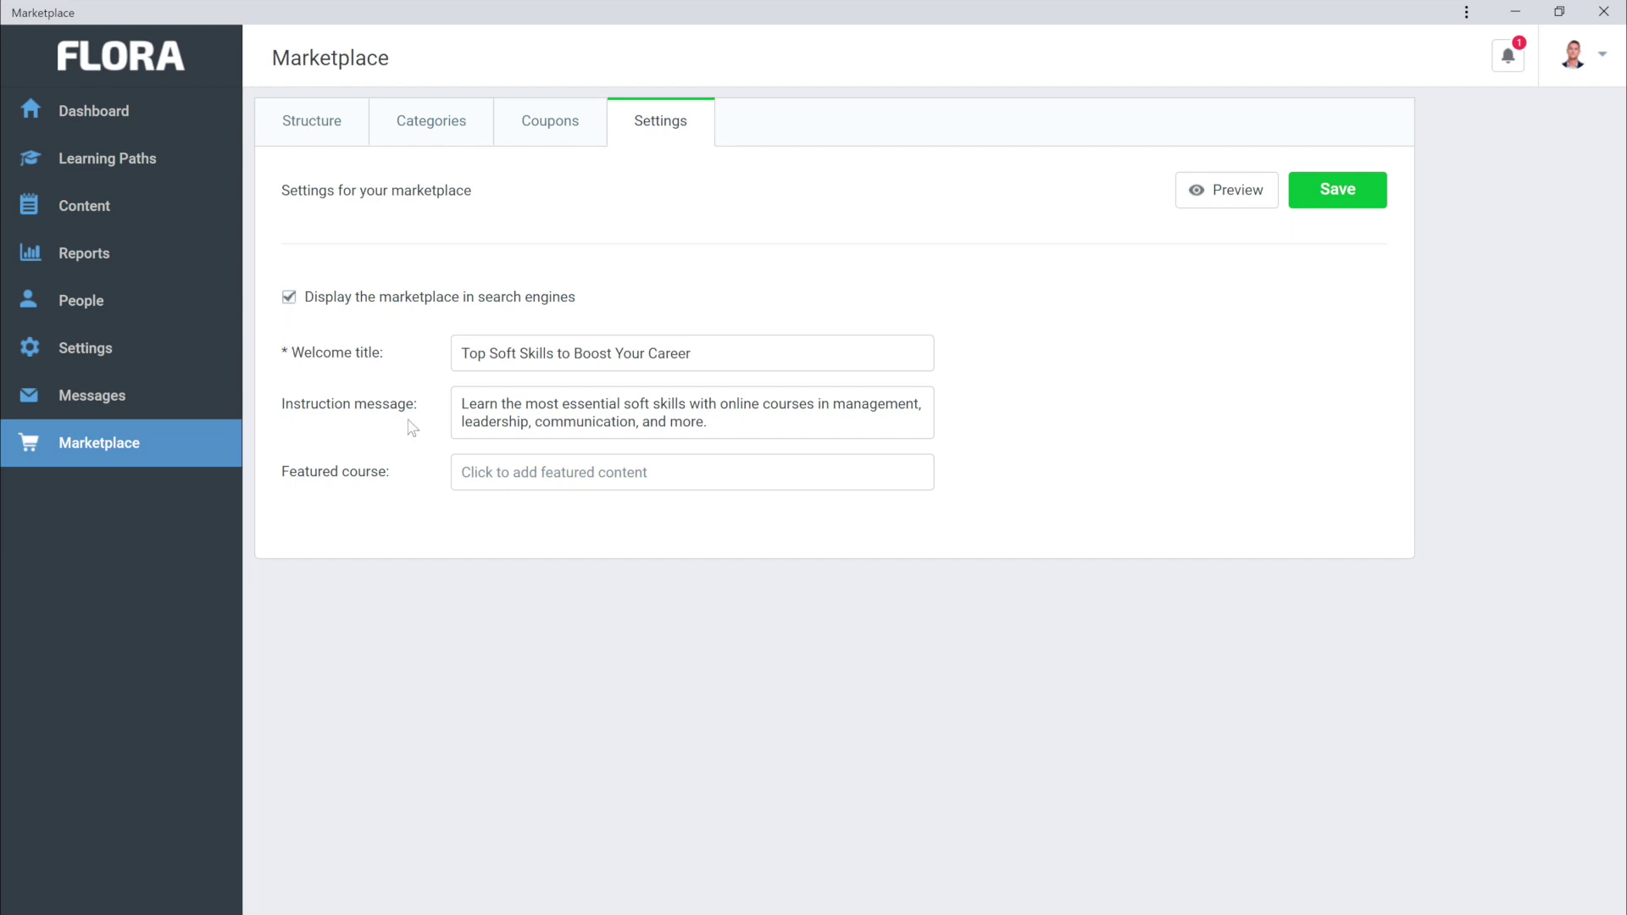
pyautogui.click(471, 471)
pyautogui.write('A')
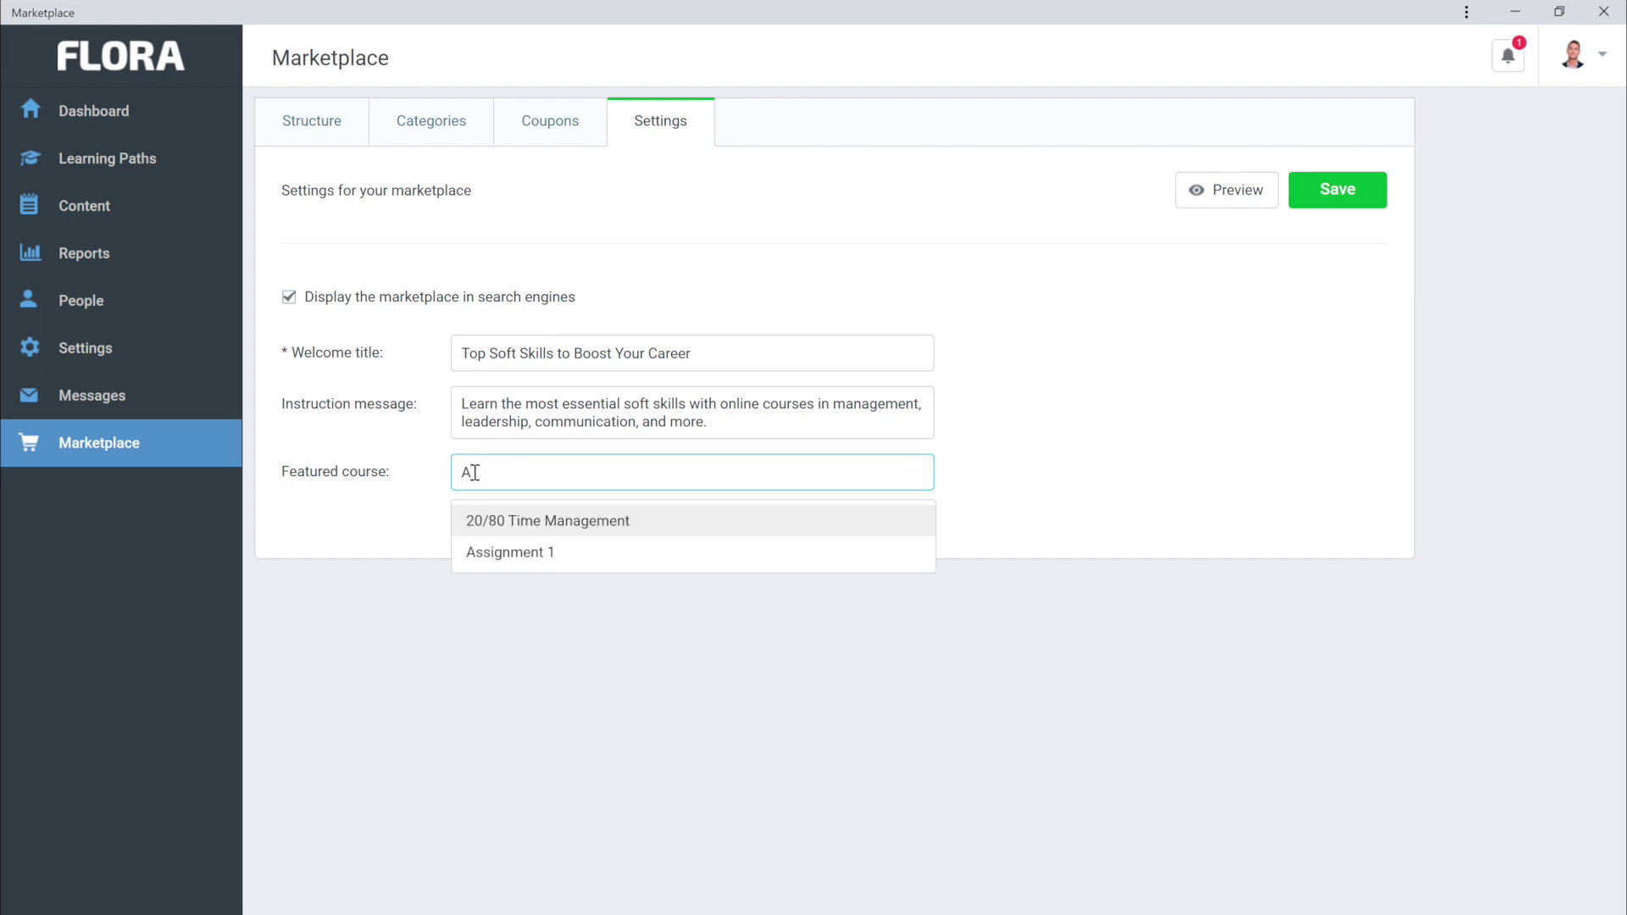
pyautogui.click(472, 552)
pyautogui.click(1329, 190)
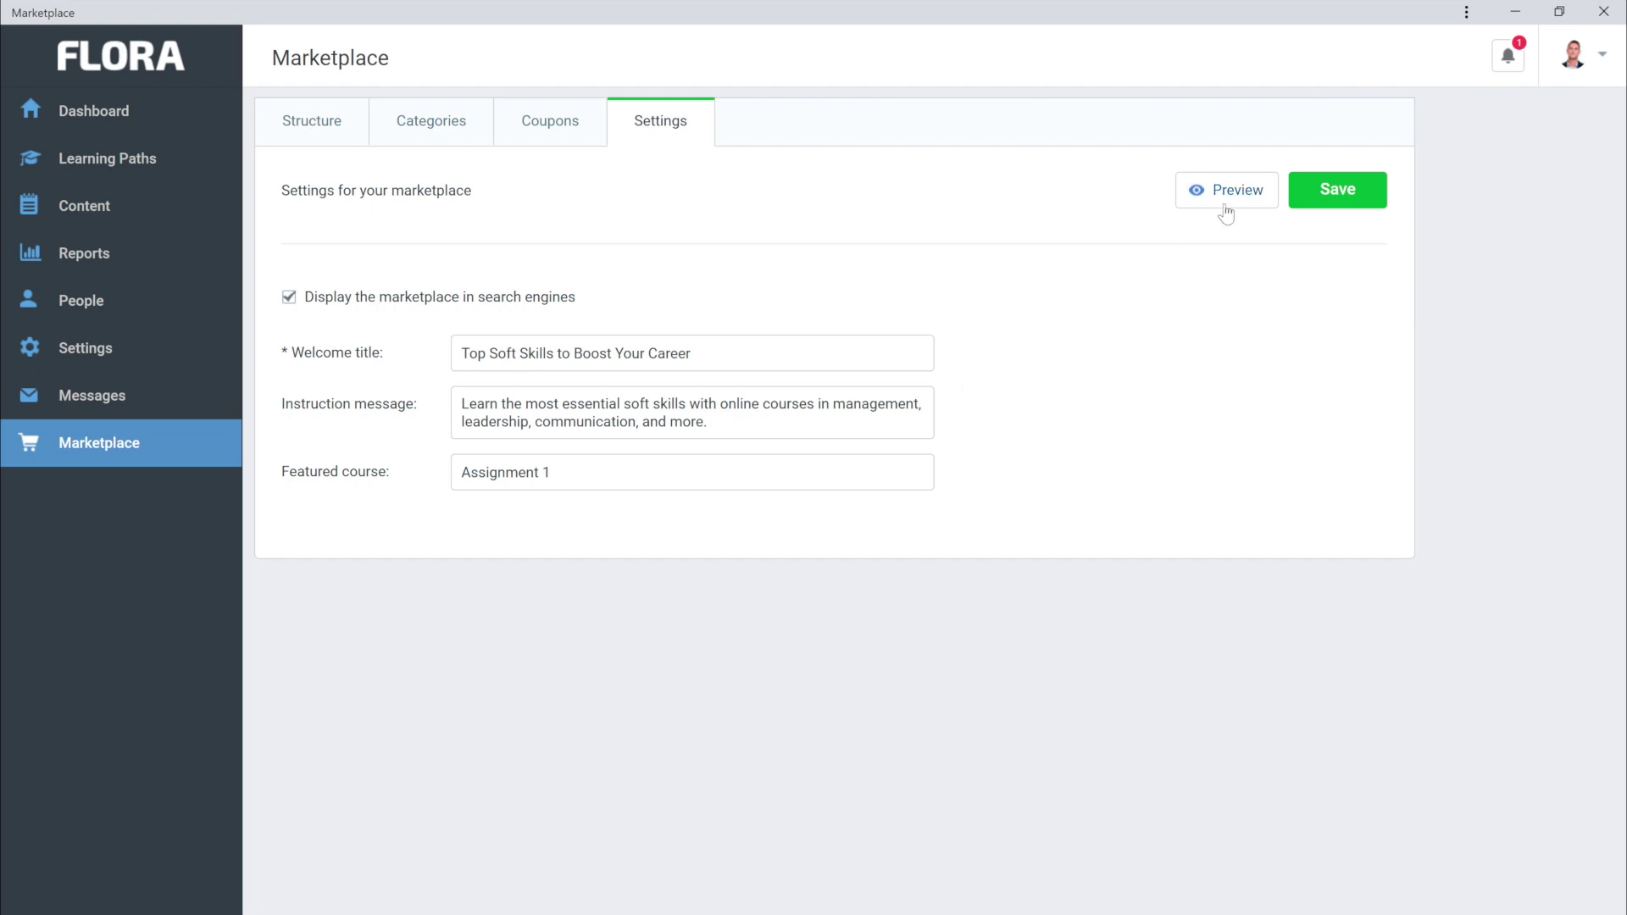
pyautogui.click(1338, 191)
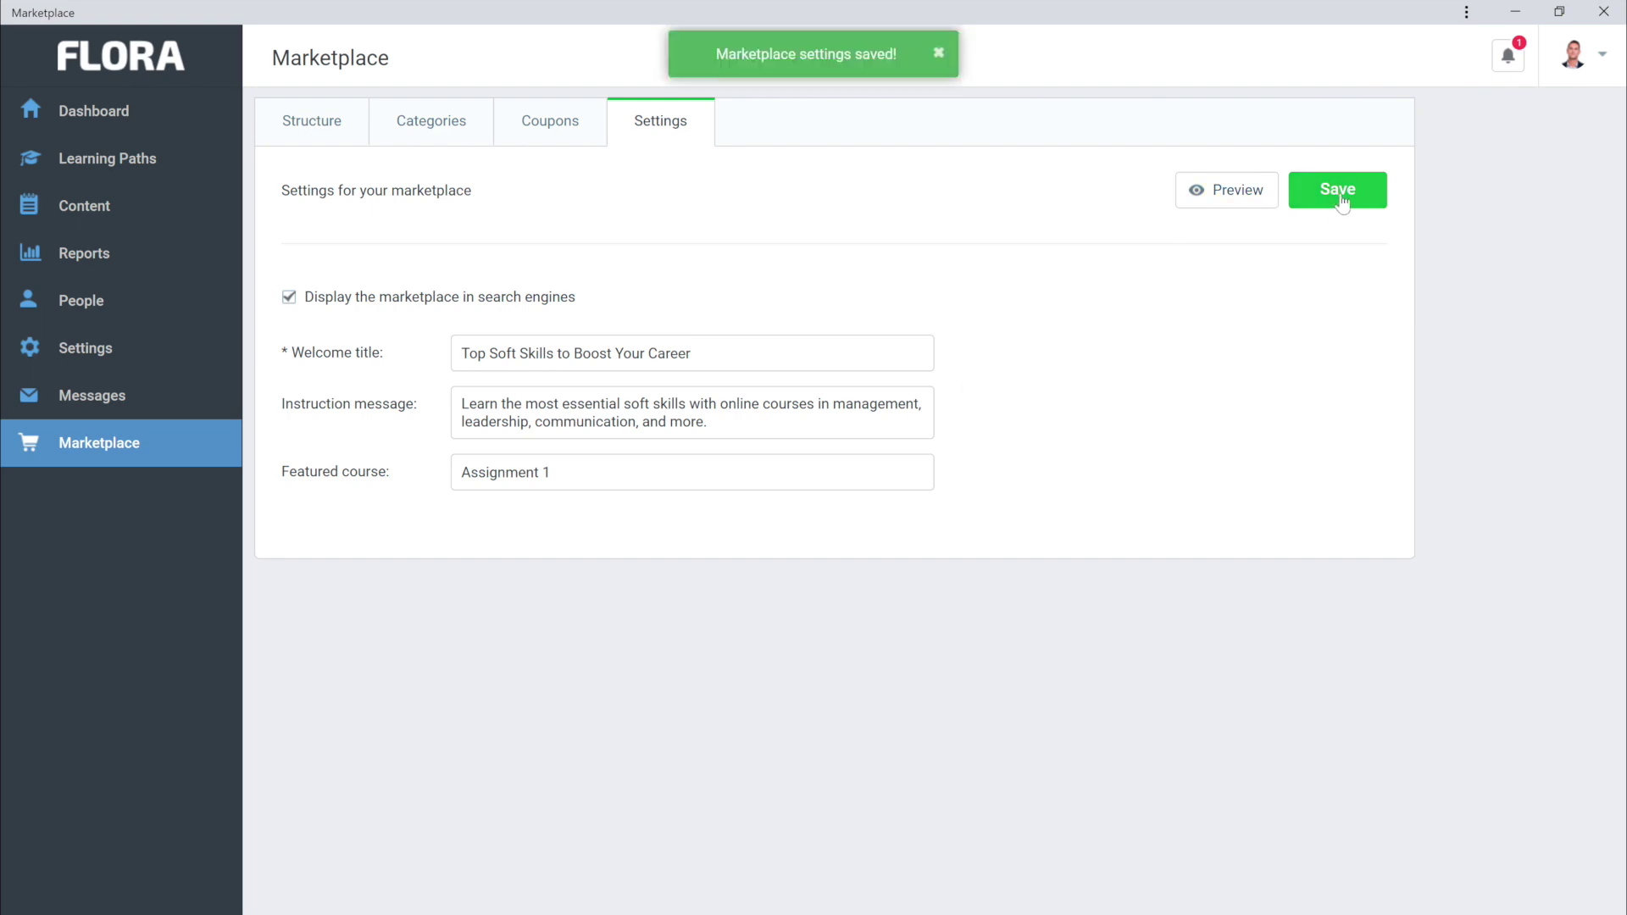
# Step: In the learner portal, add Effective Time Management ($50.00) to the cart, then return to administration
pyautogui.click(1600, 58)
pyautogui.click(1540, 160)
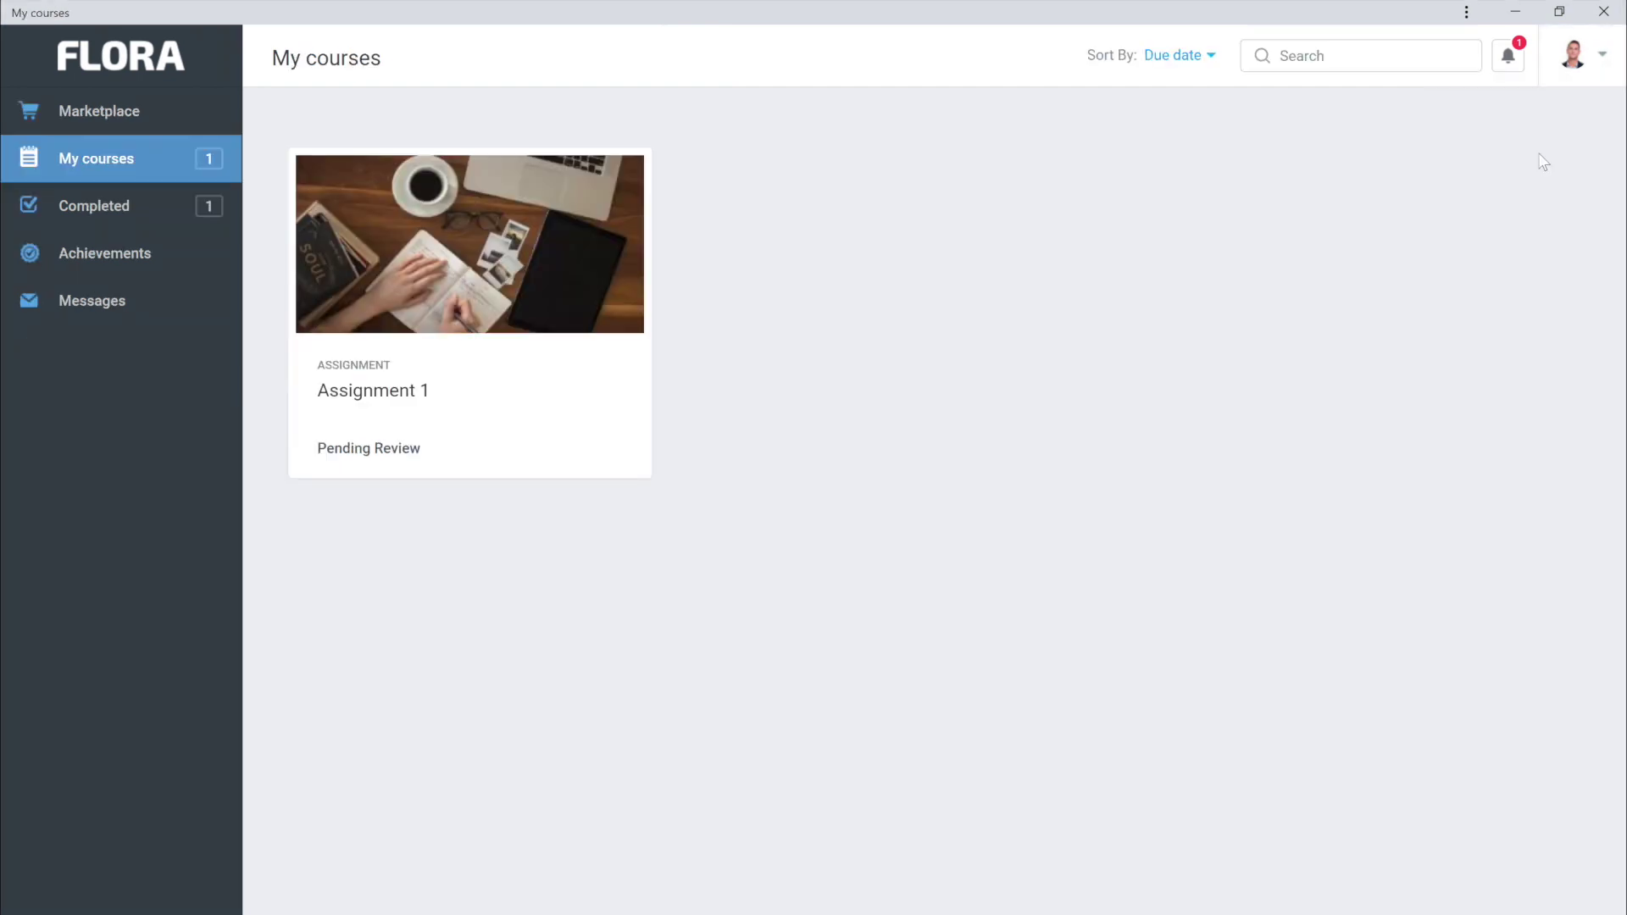
pyautogui.click(153, 115)
pyautogui.click(774, 555)
pyautogui.moveTo(1617, 428); pyautogui.dragTo(1584, 393)
pyautogui.click(772, 366)
pyautogui.click(1441, 63)
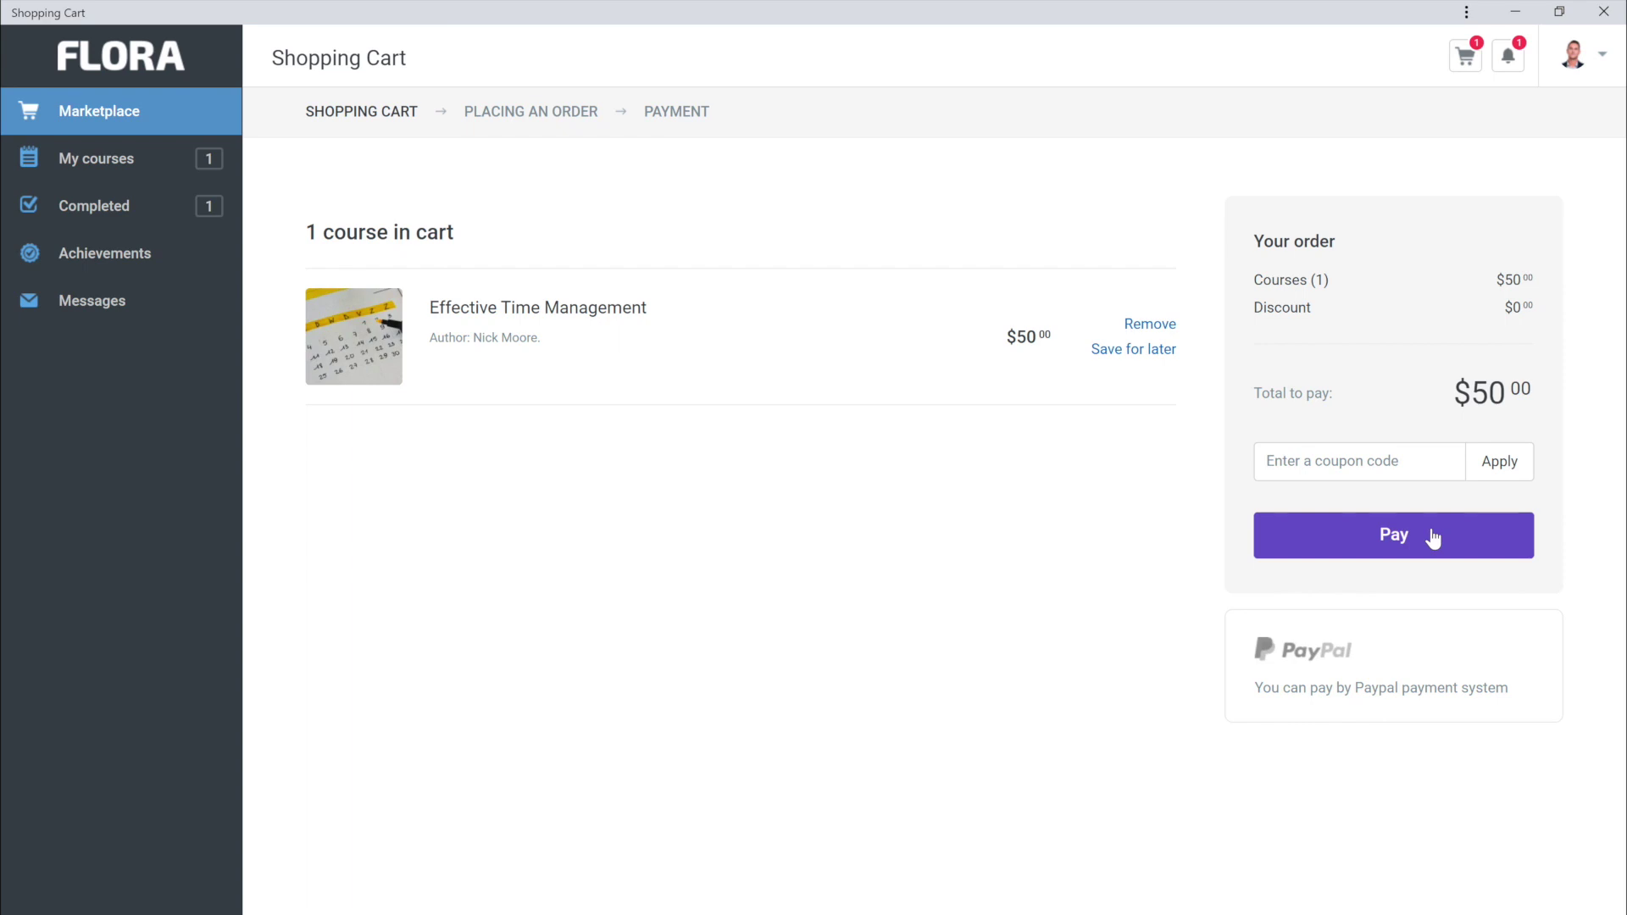
pyautogui.click(1575, 57)
pyautogui.click(1547, 158)
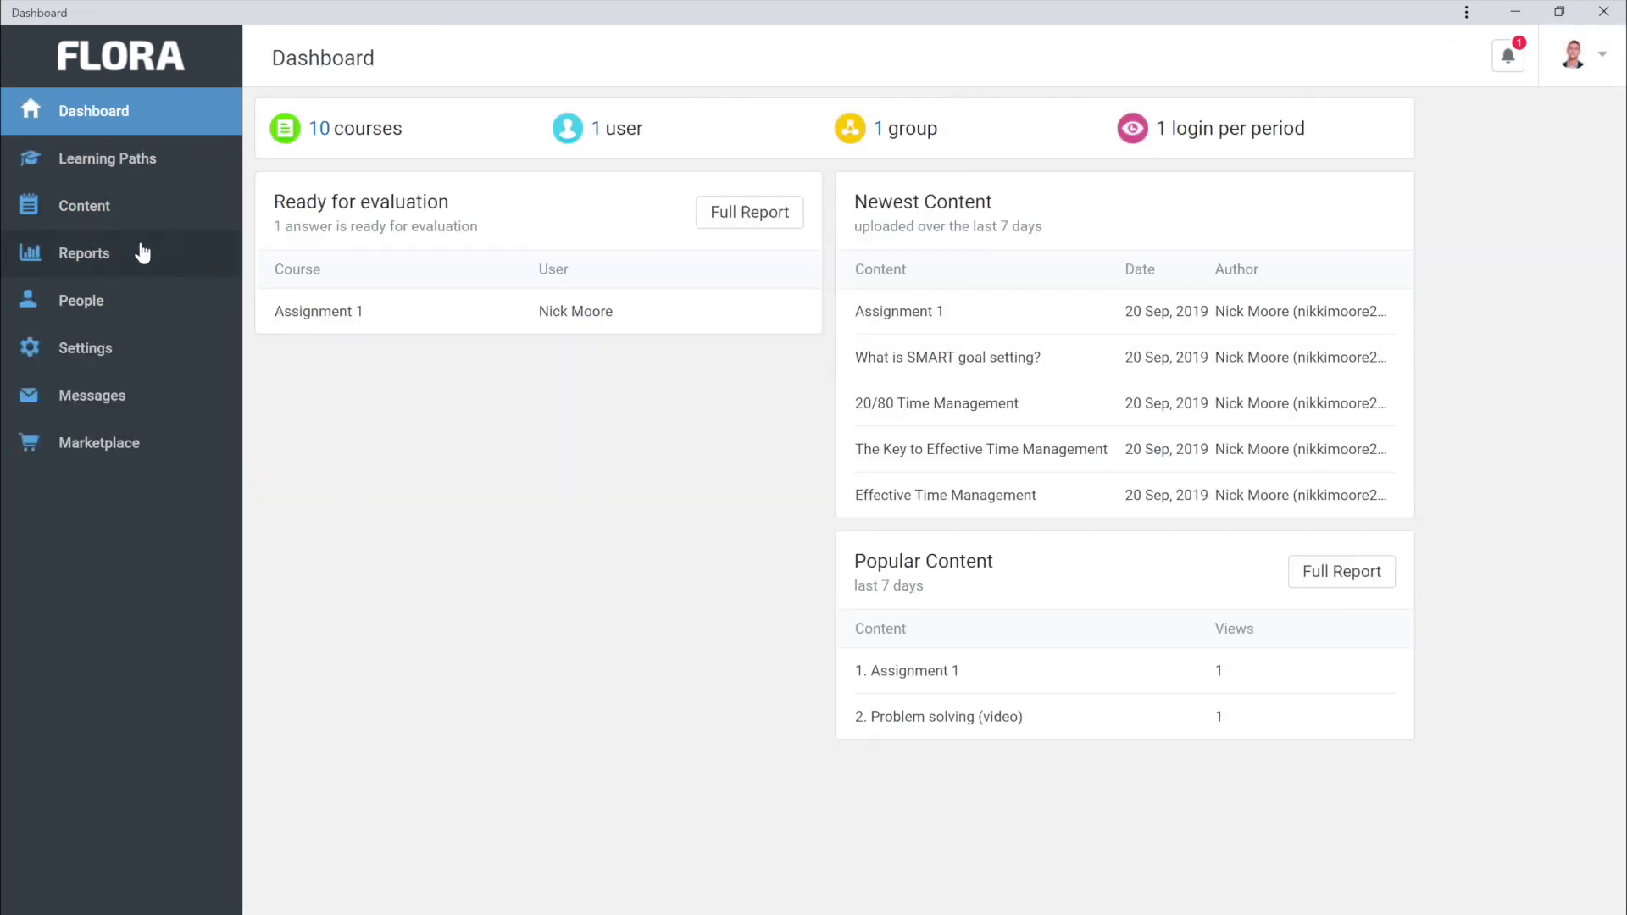
# Step: Go to Reports and start a new Performance Summary report
pyautogui.click(143, 252)
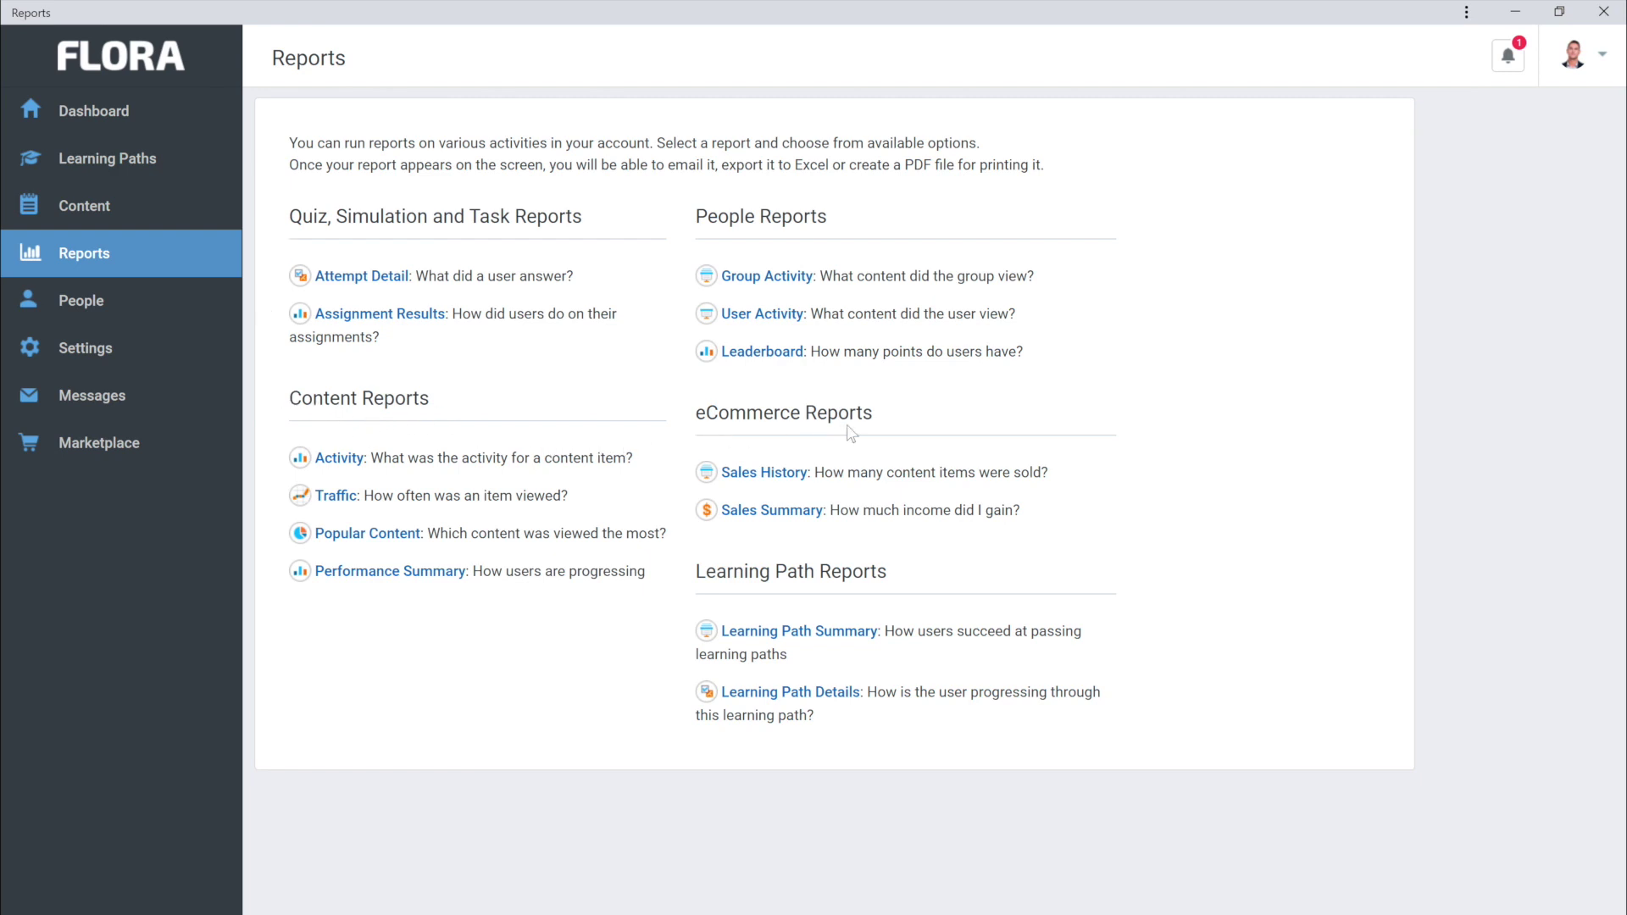
pyautogui.click(428, 573)
# Step: Run the Performance Summary for Assignment 1 and Problem solving (video) and view the results
pyautogui.click(803, 356)
pyautogui.click(804, 455)
pyautogui.click(930, 637)
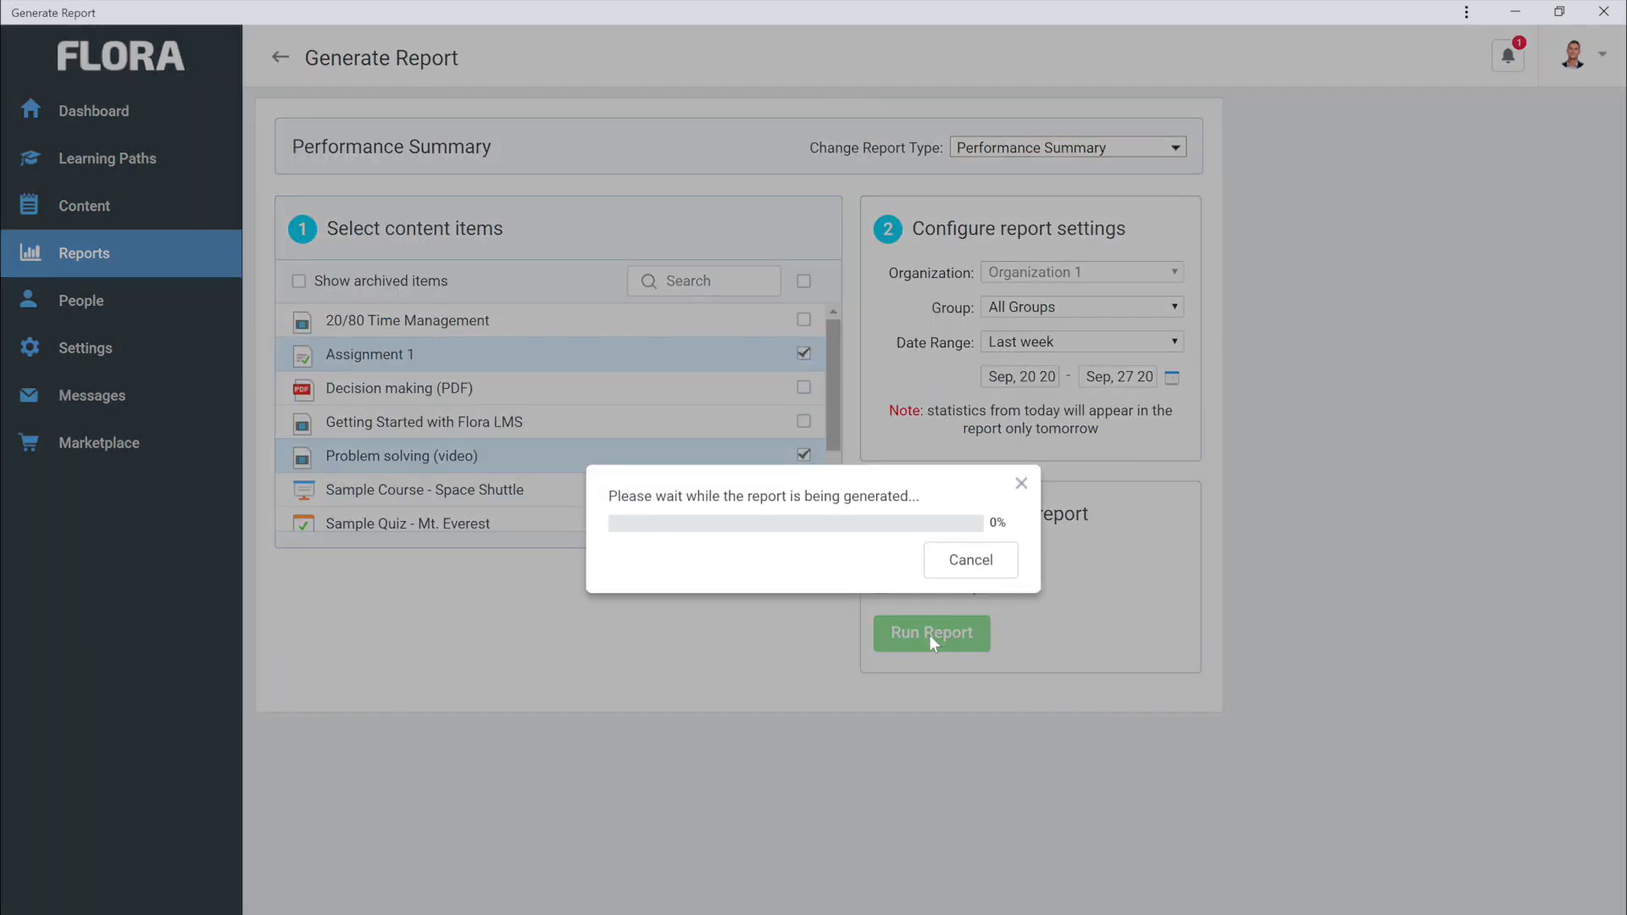
pyautogui.click(968, 557)
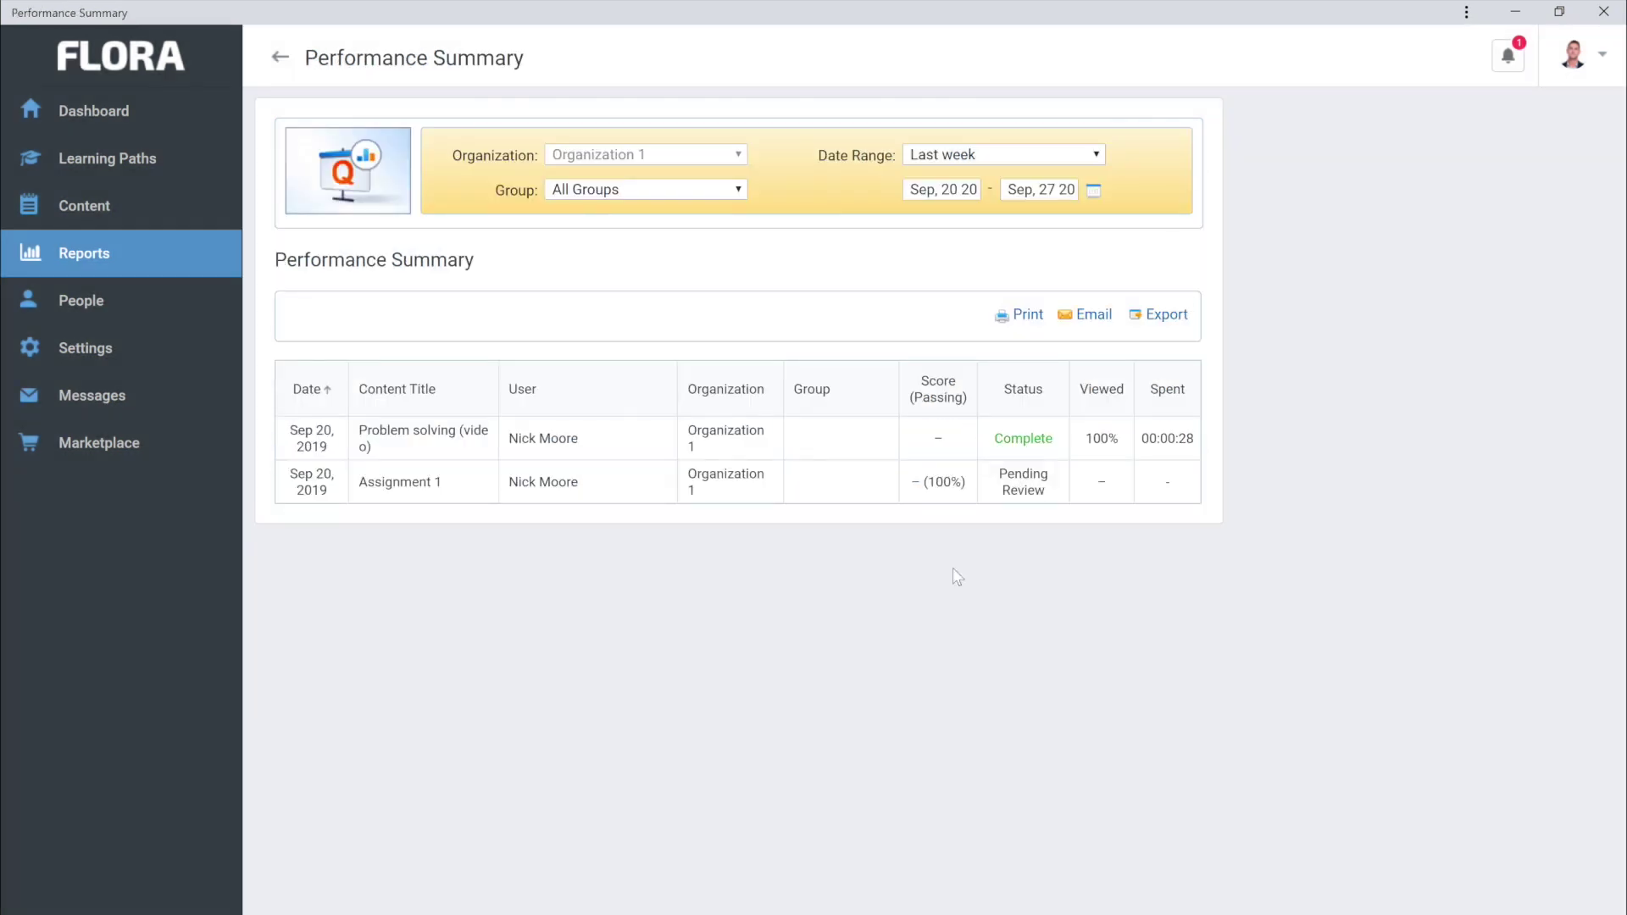